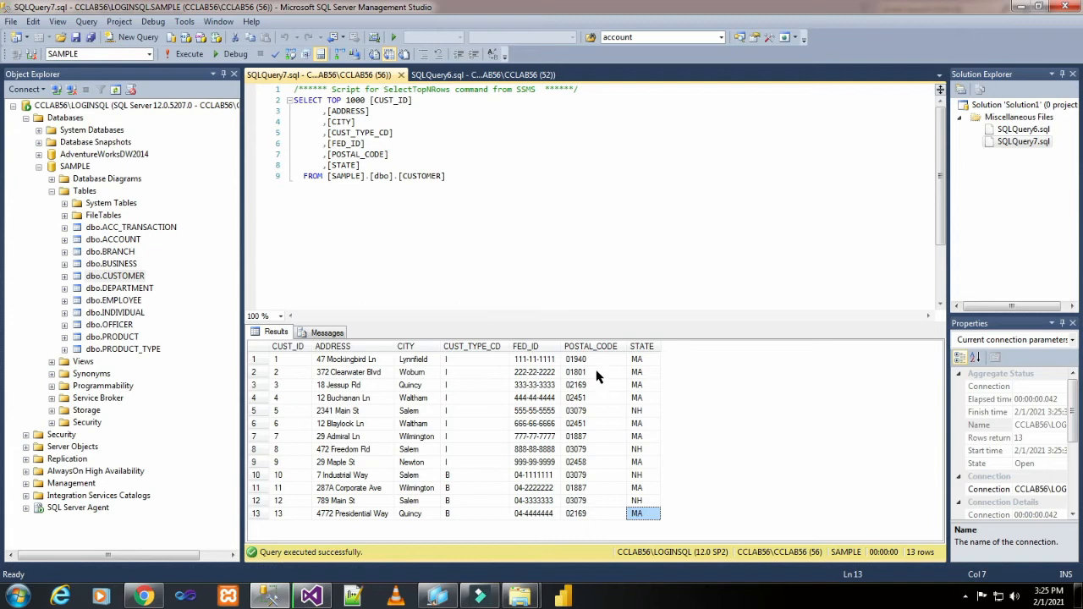
Examine the columns and the primary key of the dbo.CUSTOMER table in the SAMPLE database
{"action": "left_click", "coordinate": [588, 519]}
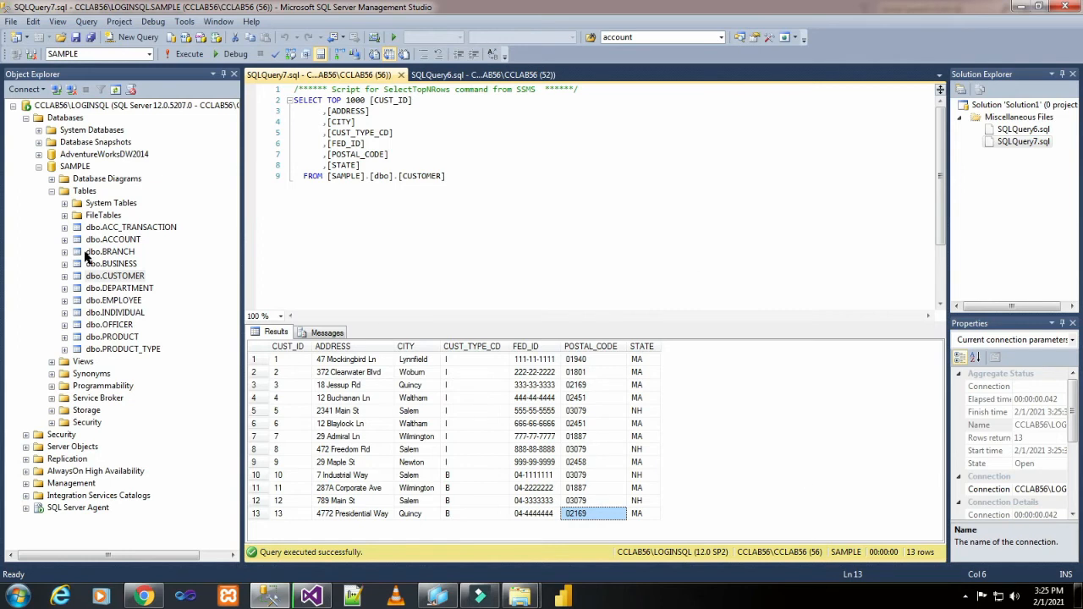
{"action": "left_click", "coordinate": [65, 277]}
{"action": "left_click", "coordinate": [77, 289]}
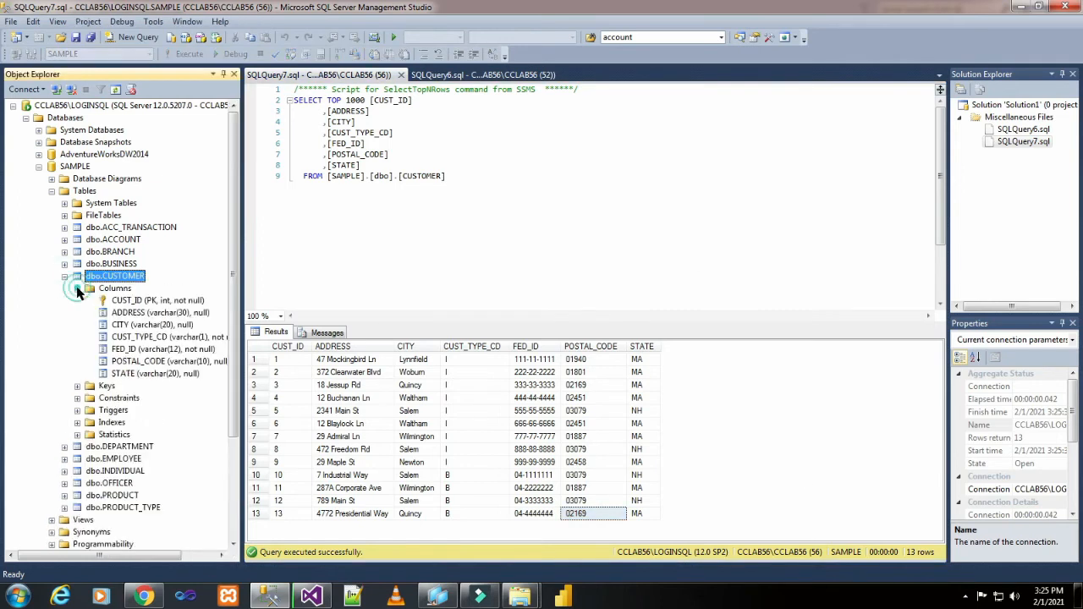
{"action": "left_click", "coordinate": [128, 303]}
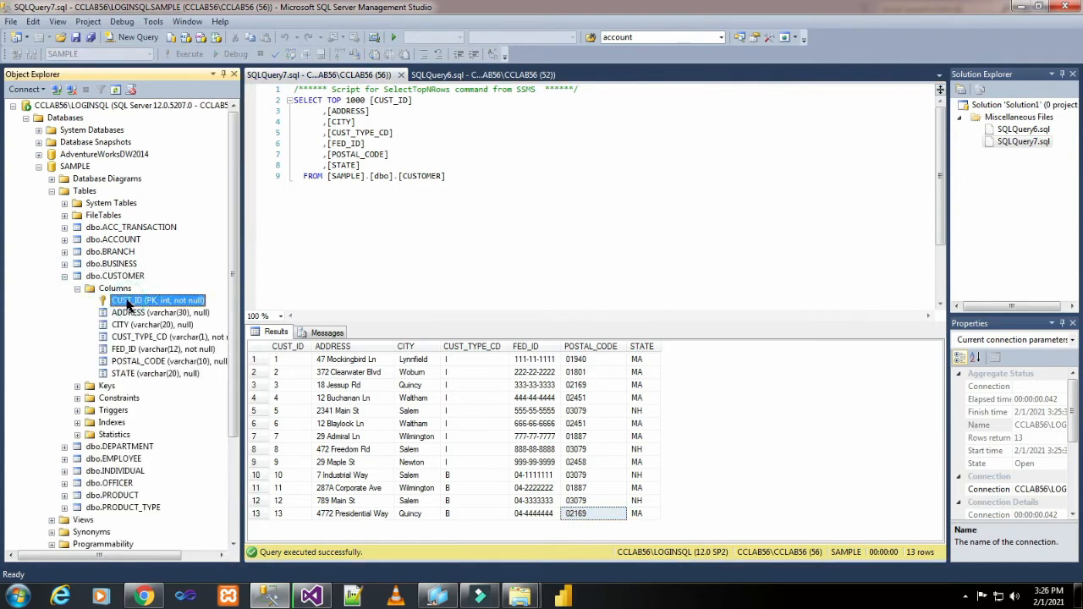
{"action": "left_click", "coordinate": [77, 385]}
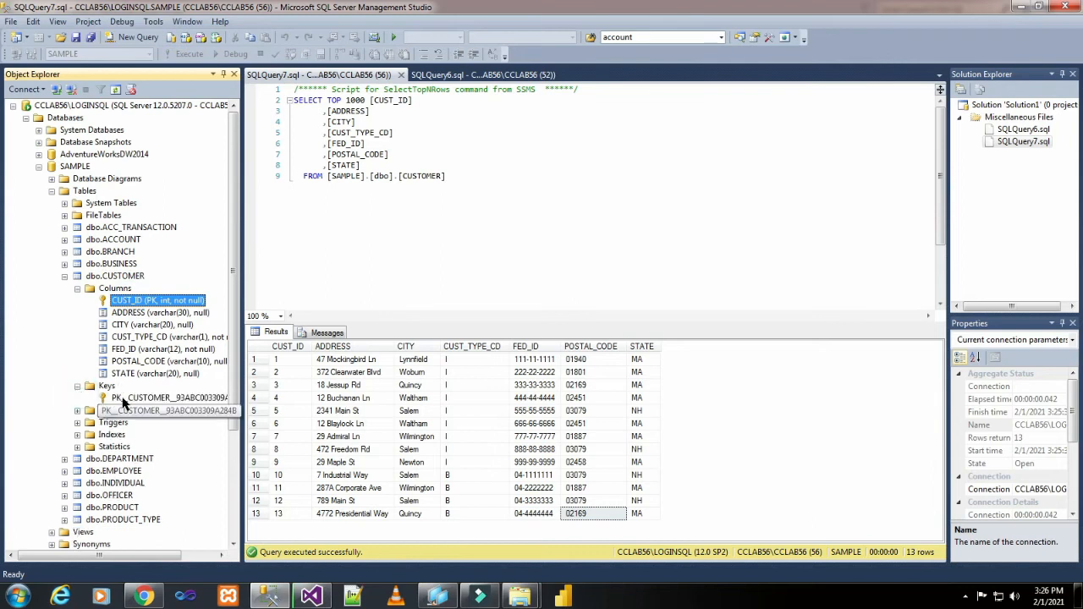
{"action": "left_click", "coordinate": [122, 398]}
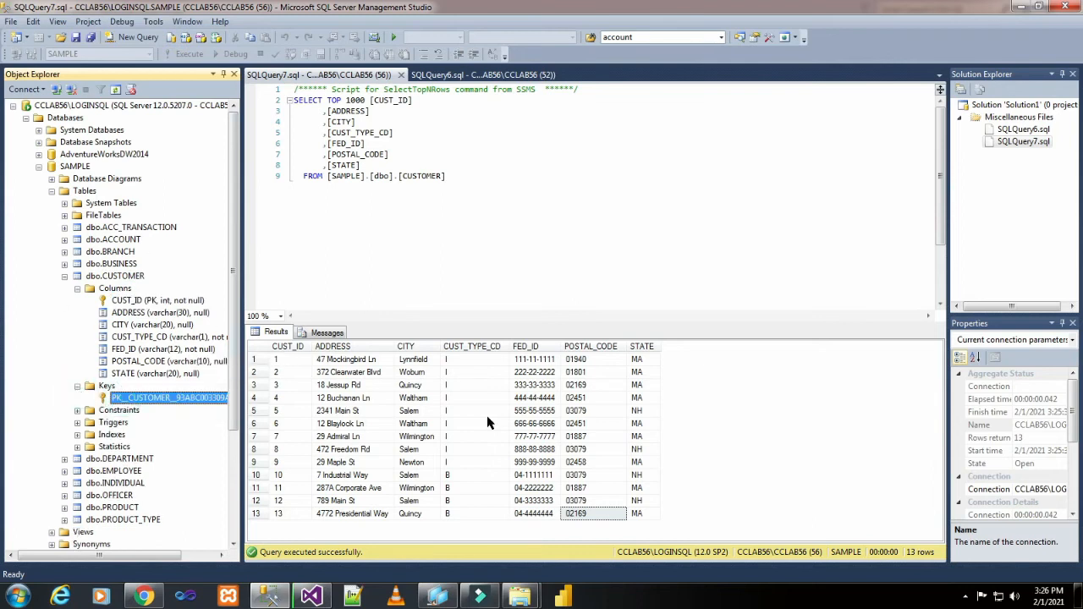
{"action": "left_click", "coordinate": [64, 276]}
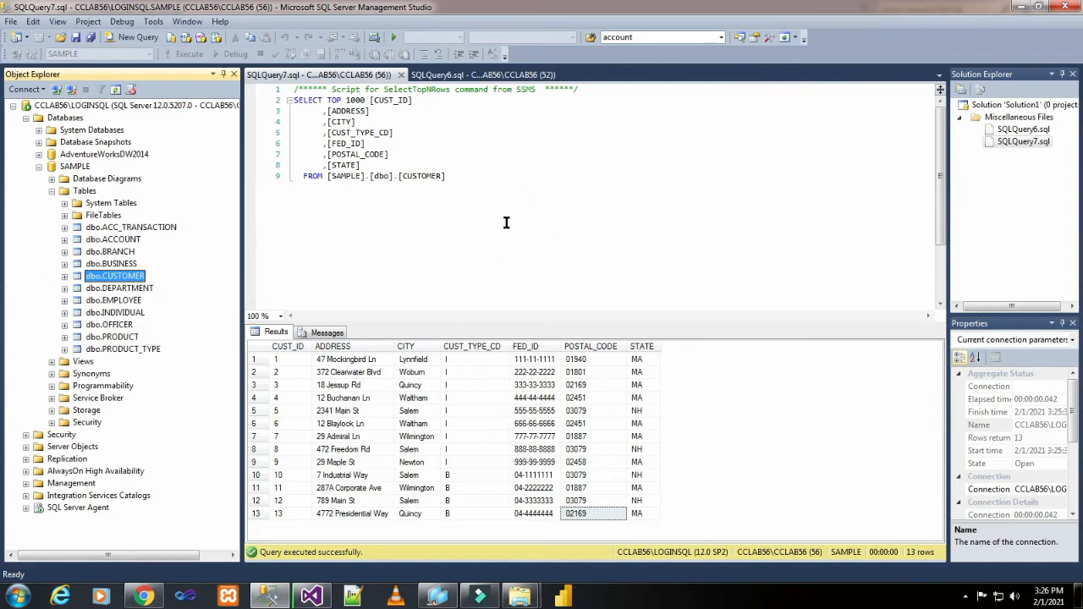
Switch to Visual Studio and review the deployment options and target server in the SSAS_TUTORIALS project properties
{"action": "left_click", "coordinate": [311, 596]}
{"action": "right_click", "coordinate": [911, 133]}
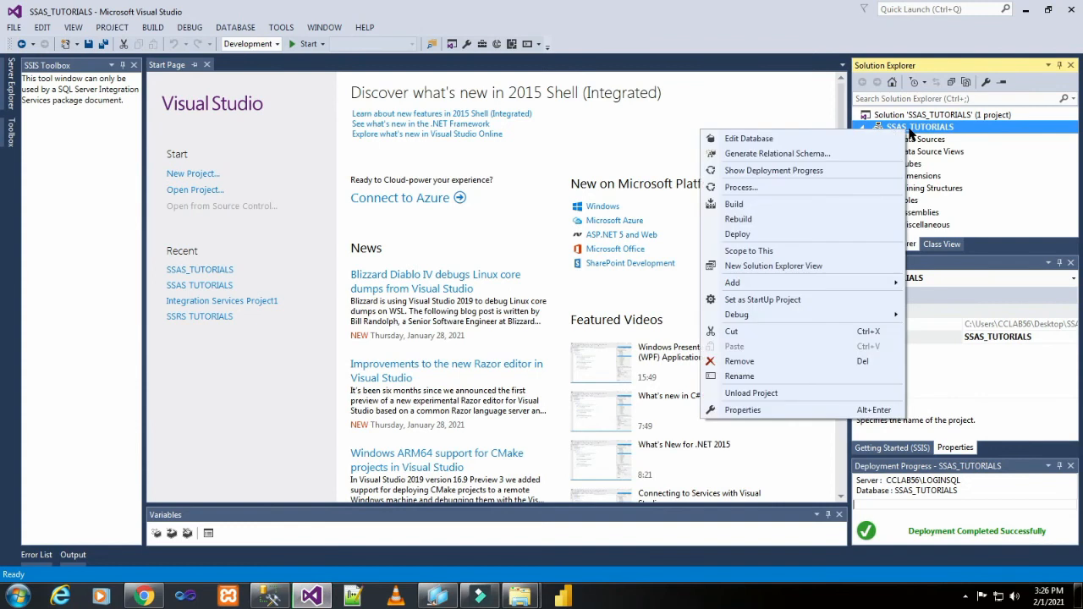
{"action": "left_click", "coordinate": [793, 412]}
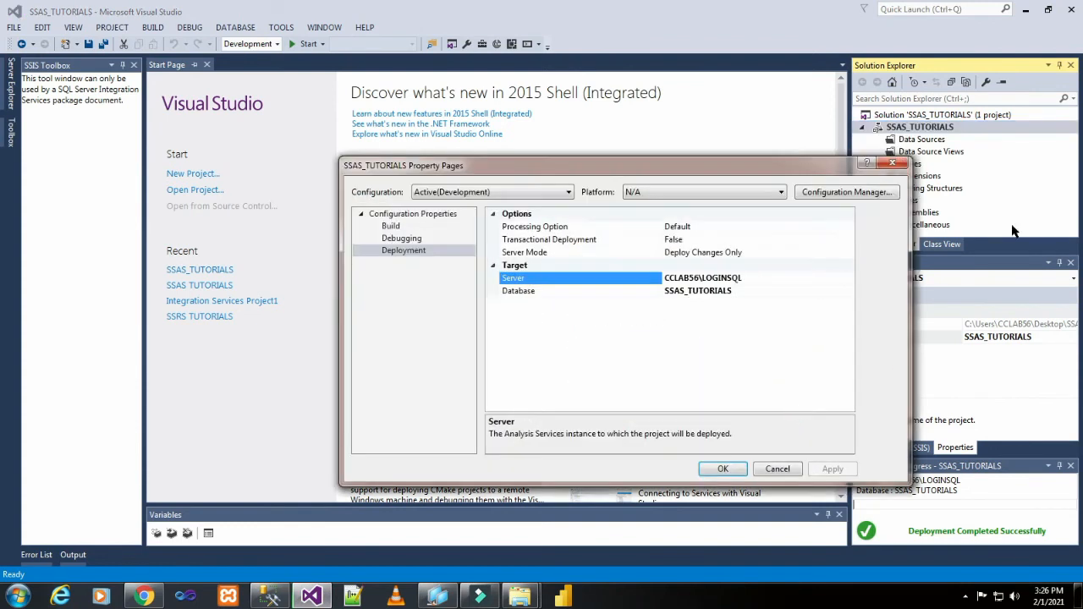
{"action": "left_click", "coordinate": [699, 227]}
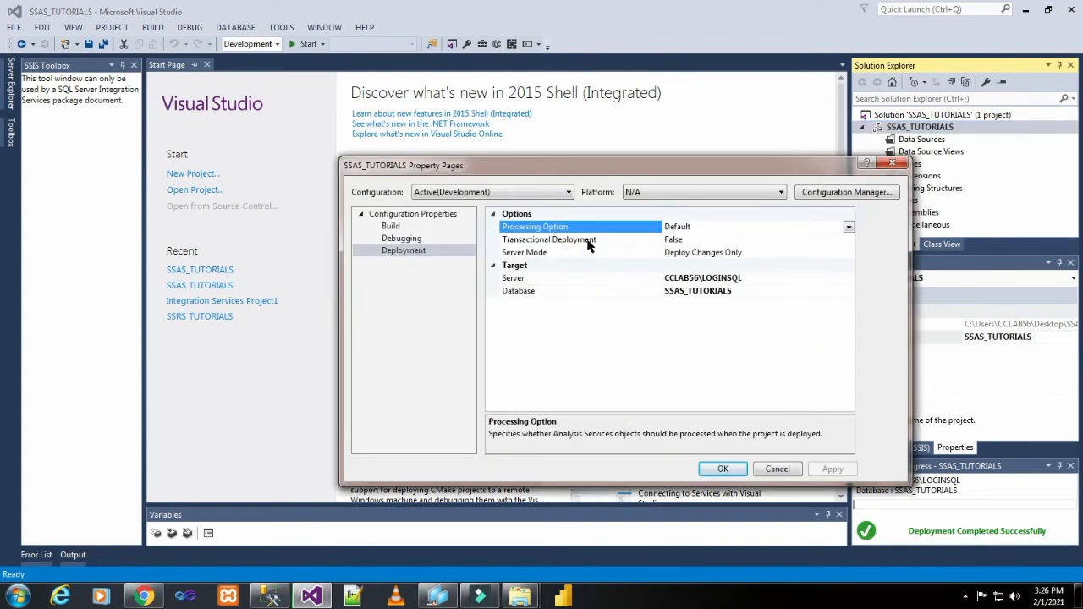
{"action": "left_click", "coordinate": [679, 242]}
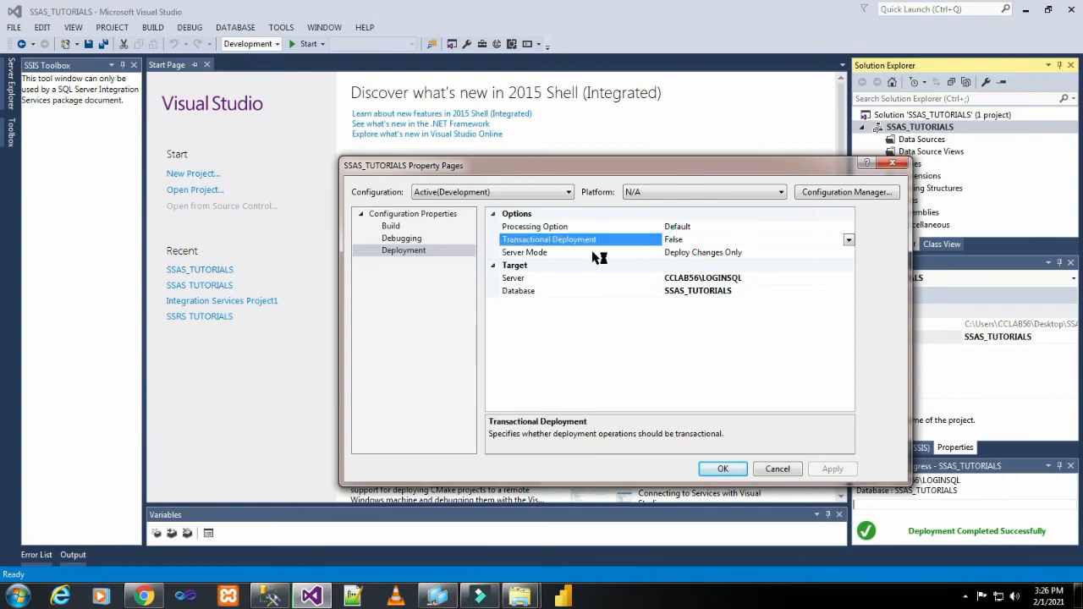
{"action": "left_click", "coordinate": [765, 253]}
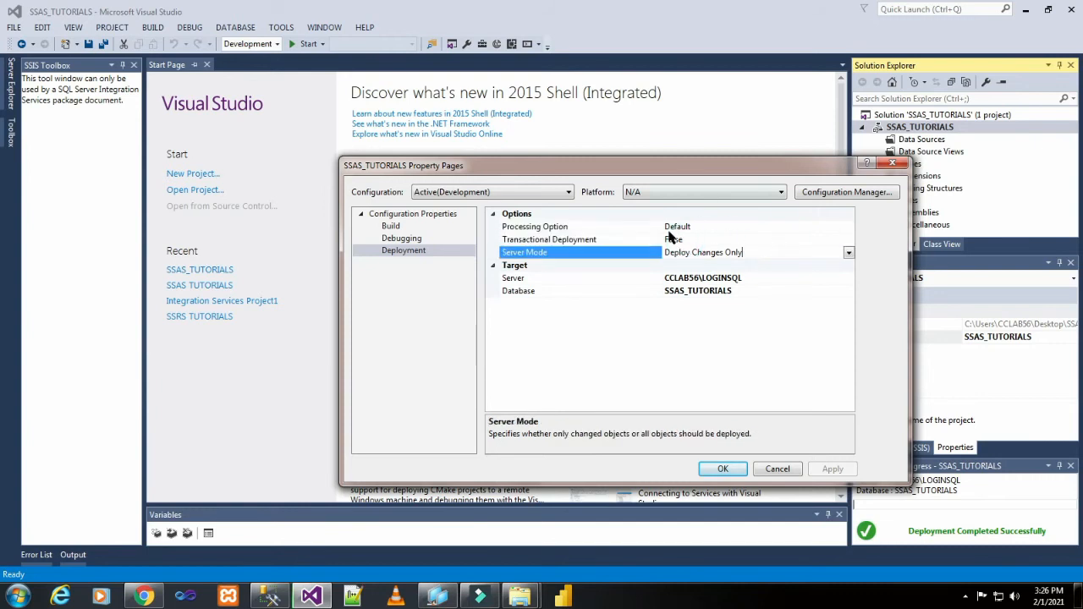
{"action": "left_click", "coordinate": [681, 280]}
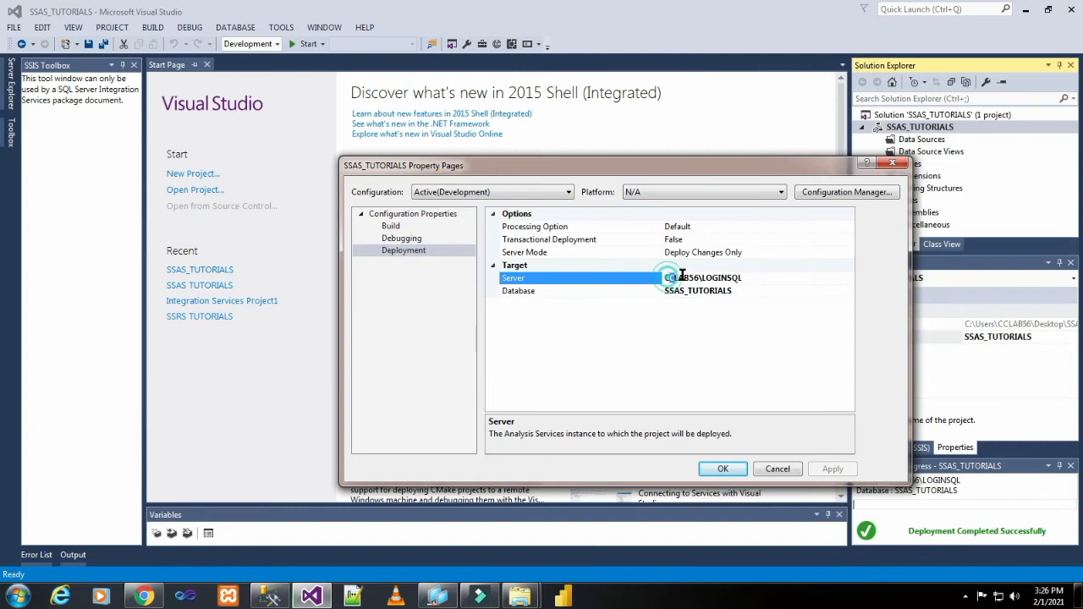
{"action": "left_click_drag", "start_coordinate": [670, 278], "coordinate": [748, 277]}
{"action": "left_click", "coordinate": [770, 278]}
{"action": "left_click", "coordinate": [271, 597]}
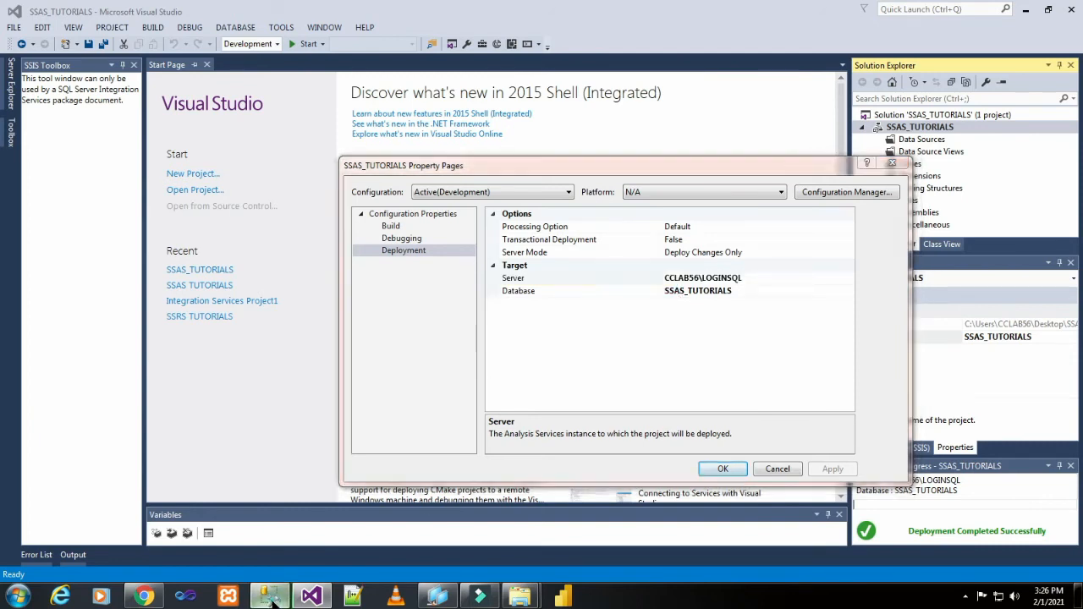
{"action": "left_click", "coordinate": [103, 107]}
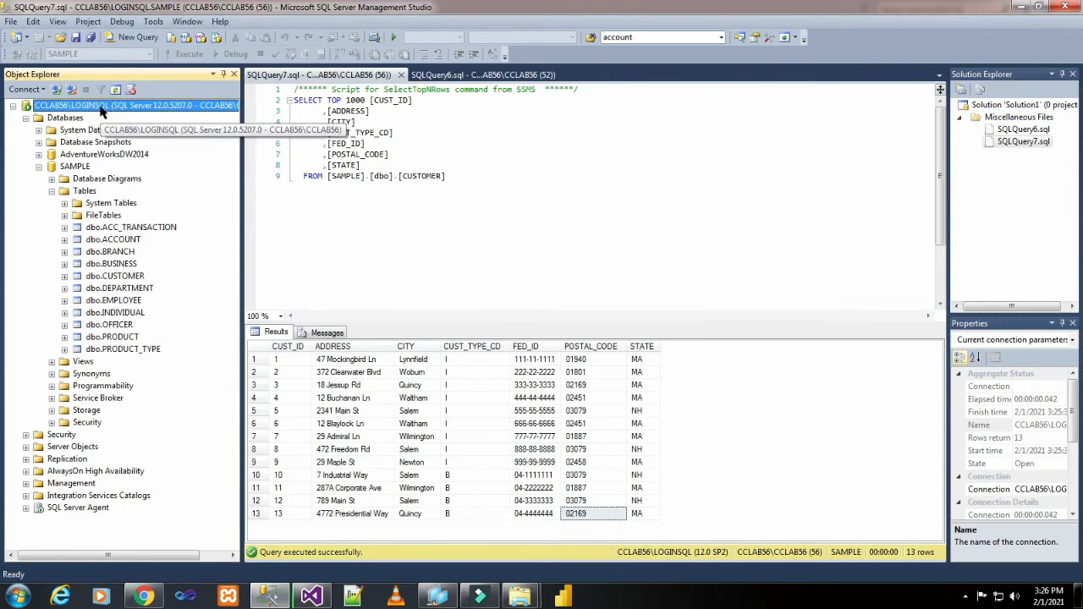
{"action": "left_click", "coordinate": [444, 74]}
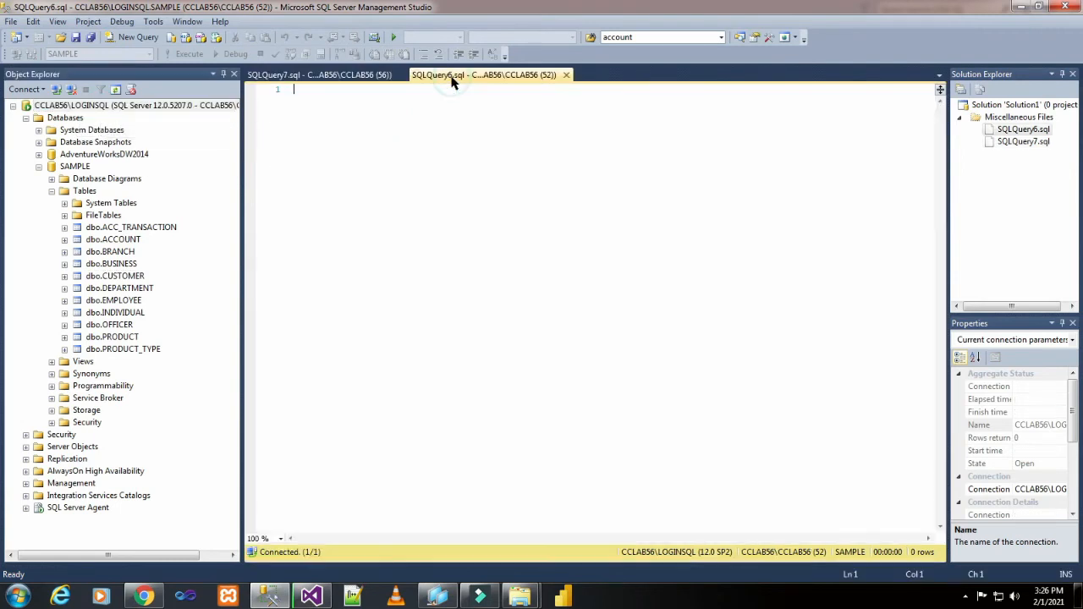
{"action": "type", "text": "s"}
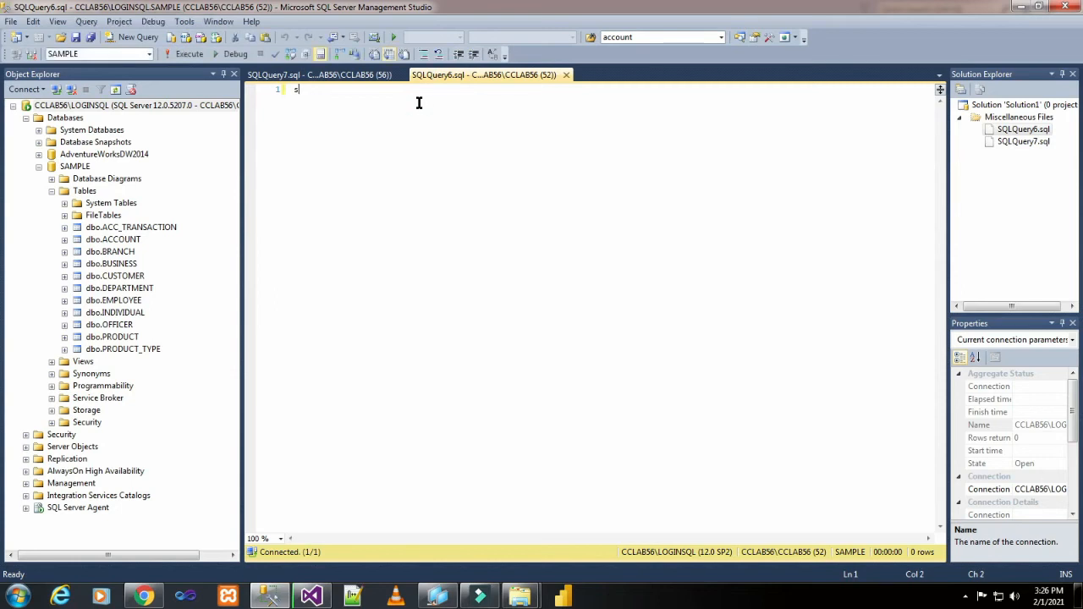
{"action": "type", "text": "elect "}
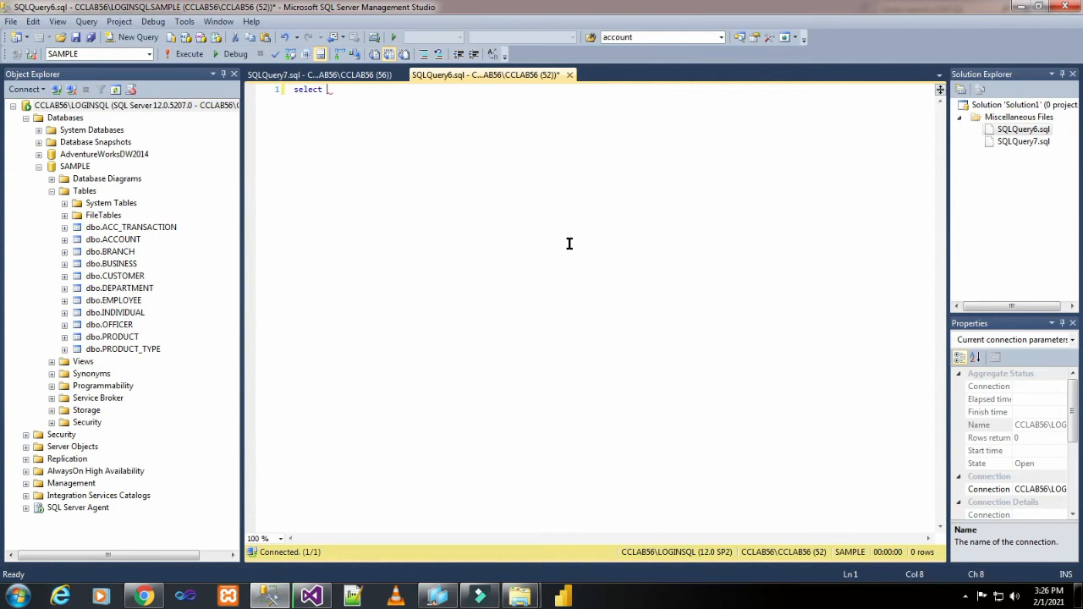
{"action": "type", "text": "@@ser"}
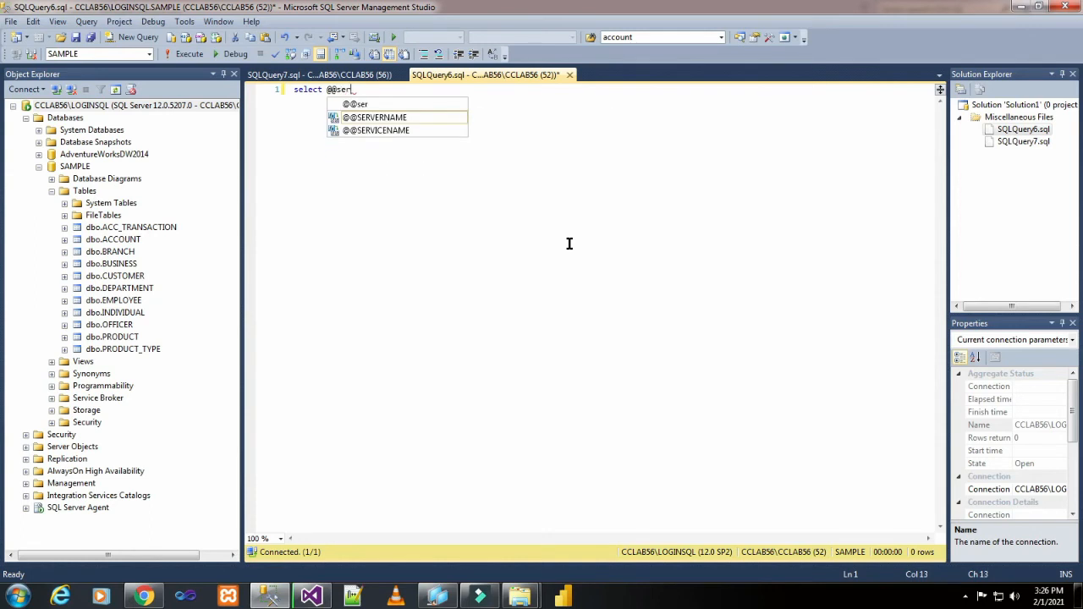
{"action": "type", "text": "vername"}
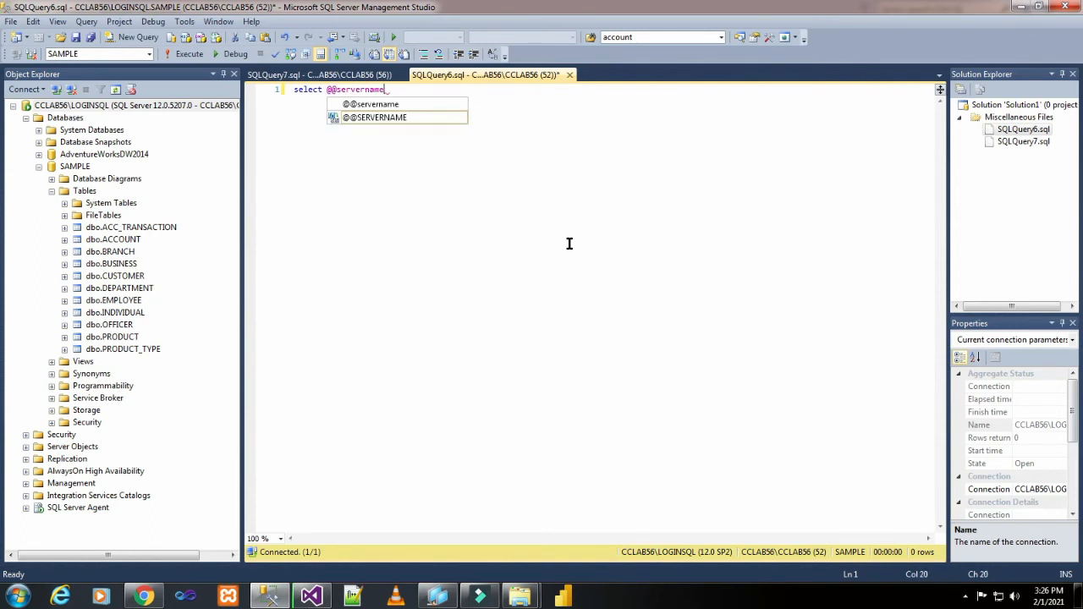
{"action": "key", "text": "Escape"}
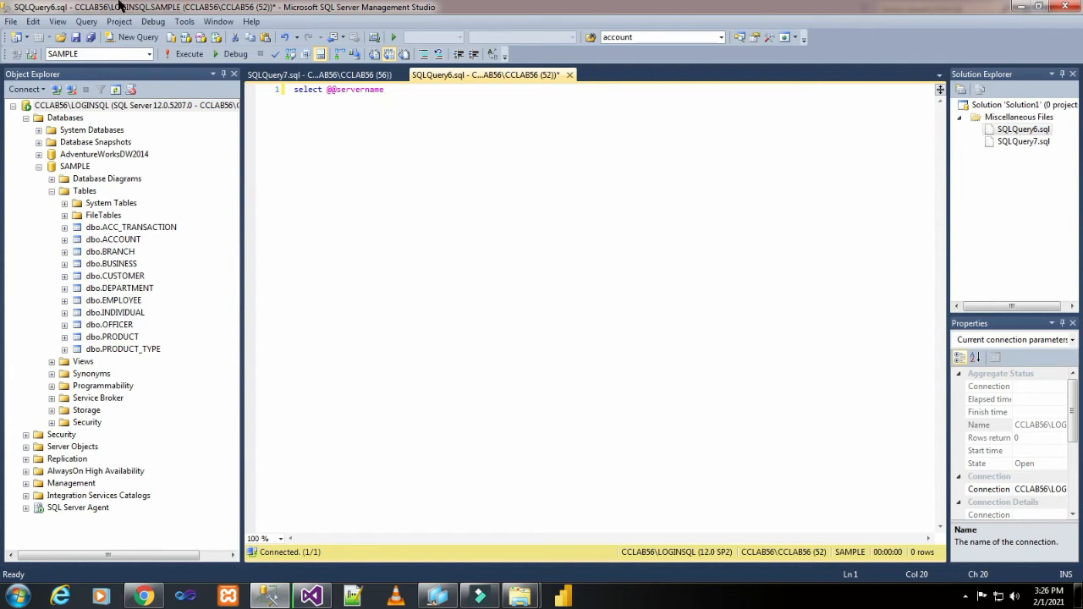
{"action": "left_click", "coordinate": [188, 53]}
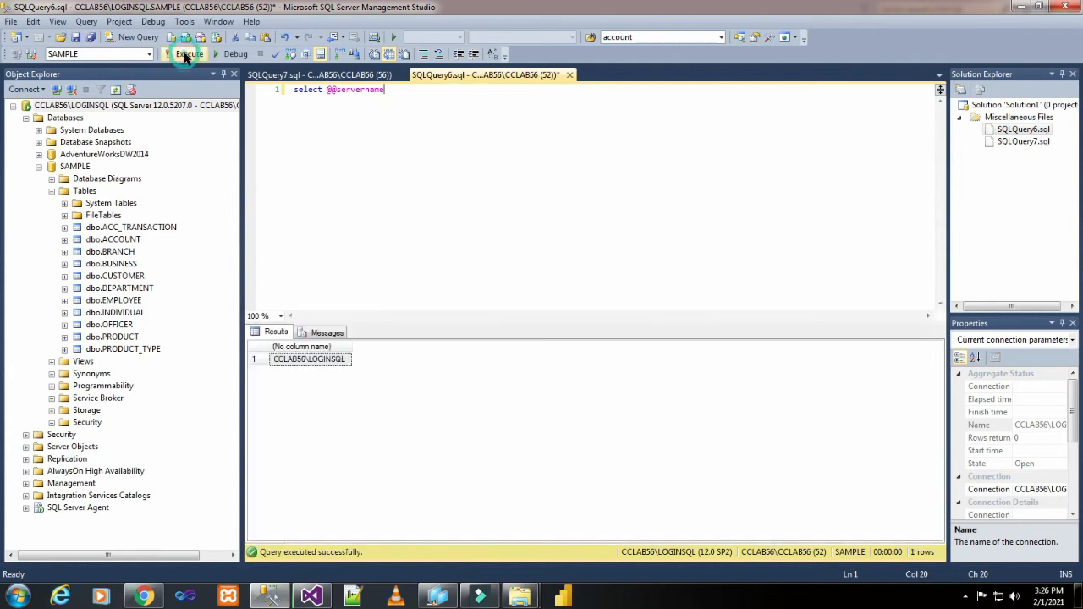
Copy the server name from the query result and apply it as the deployment target server in the Visual Studio project properties
{"action": "left_click", "coordinate": [326, 358]}
{"action": "right_click", "coordinate": [327, 359]}
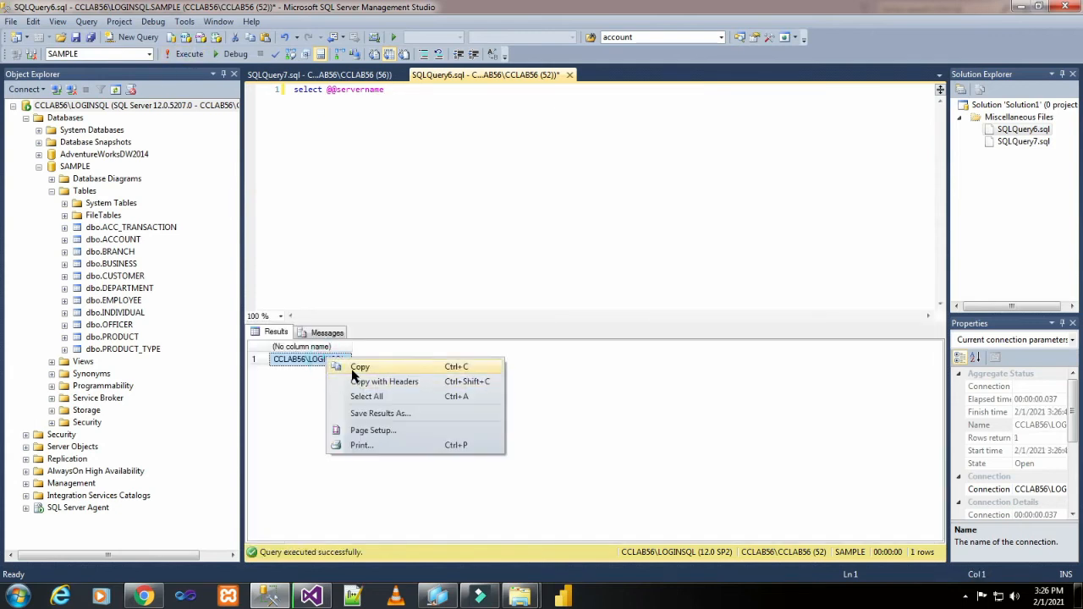
{"action": "left_click", "coordinate": [360, 367]}
{"action": "left_click", "coordinate": [311, 596]}
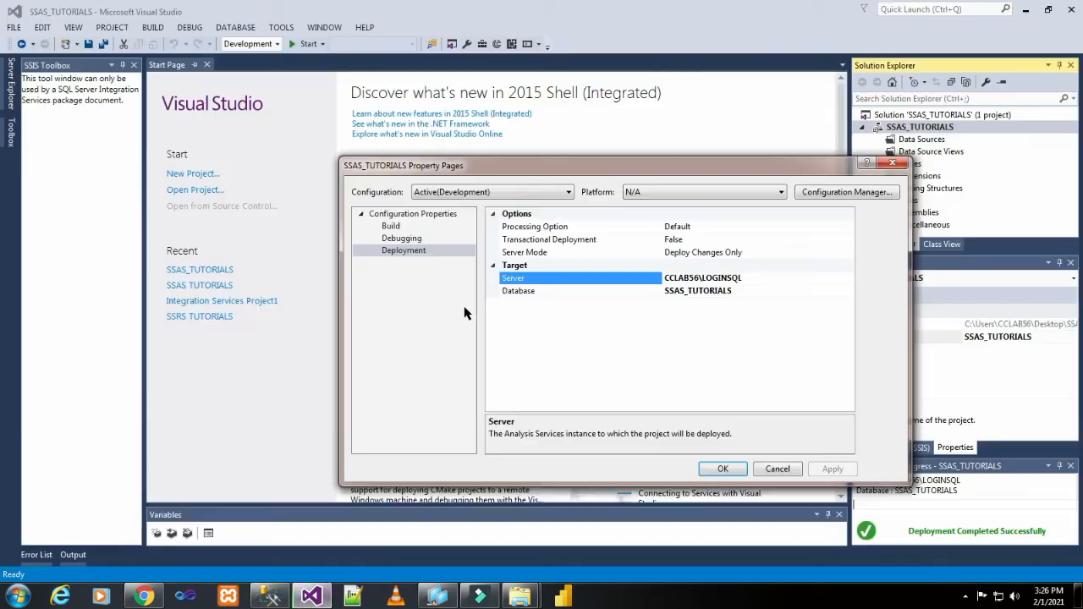
{"action": "double_click", "coordinate": [755, 277]}
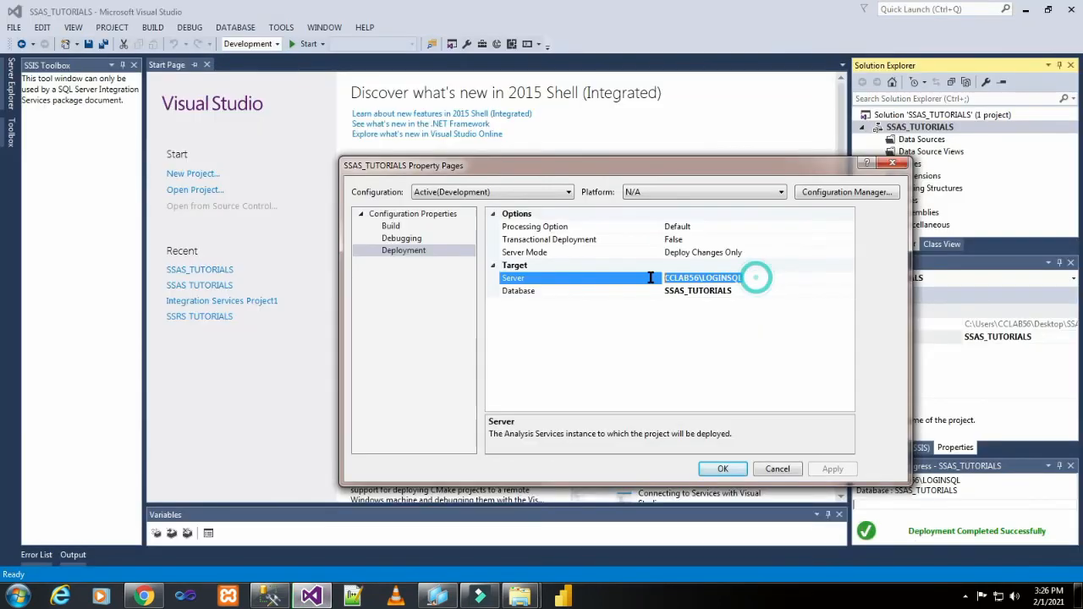
{"action": "right_click", "coordinate": [700, 277]}
{"action": "left_click", "coordinate": [737, 338]}
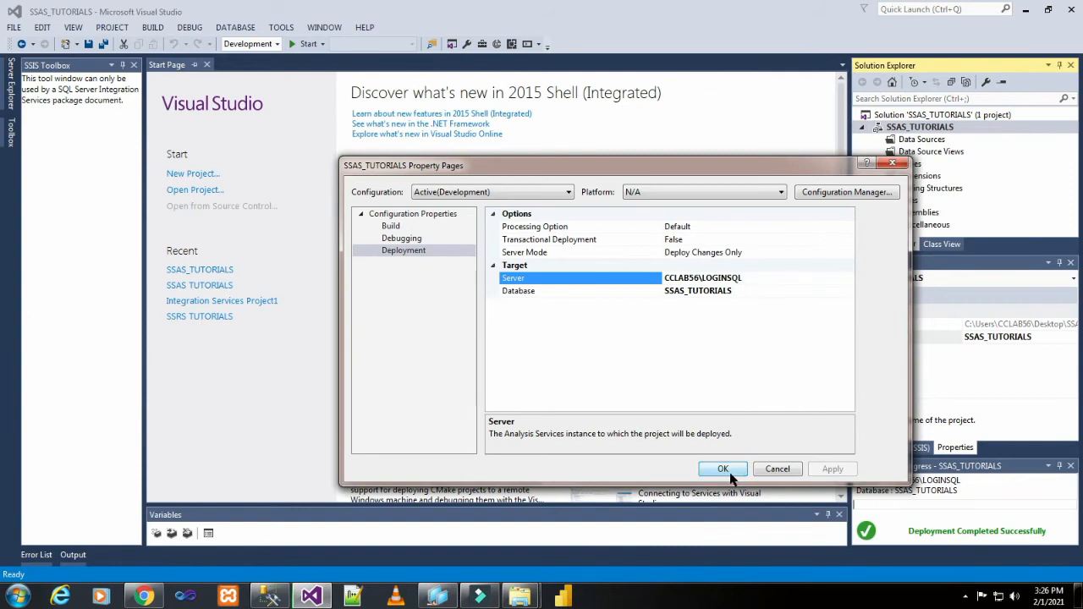
{"action": "left_click", "coordinate": [411, 256]}
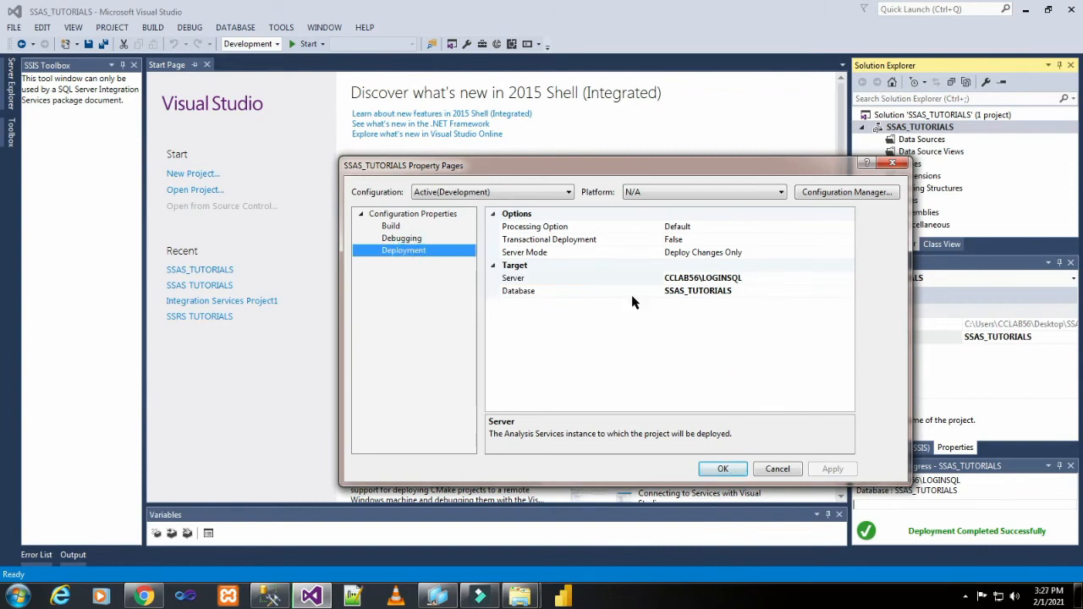
{"action": "left_click", "coordinate": [723, 469]}
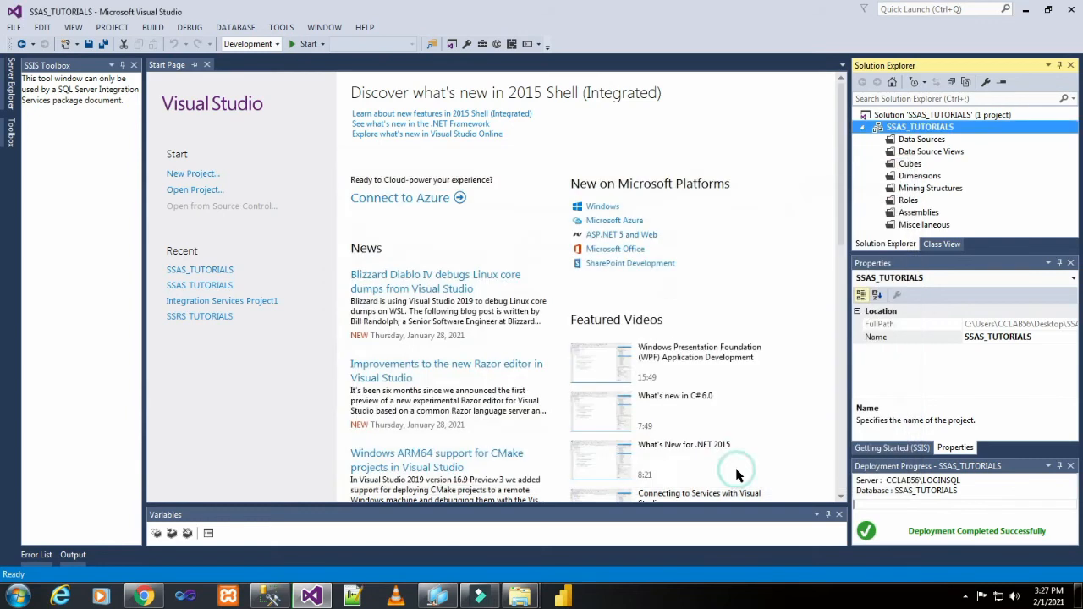
Start a new data source based on an existing or new connection and delete the saved CCLAB56\LOGINSQL.SAMPLE connection
{"action": "right_click", "coordinate": [915, 142]}
{"action": "left_click", "coordinate": [927, 145]}
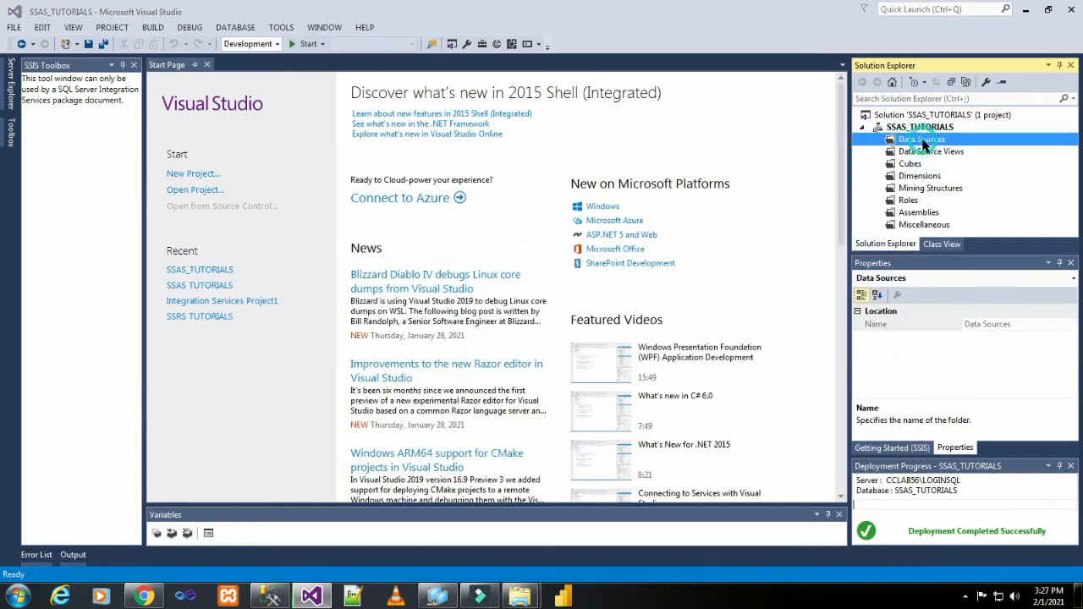
{"action": "left_click", "coordinate": [626, 423]}
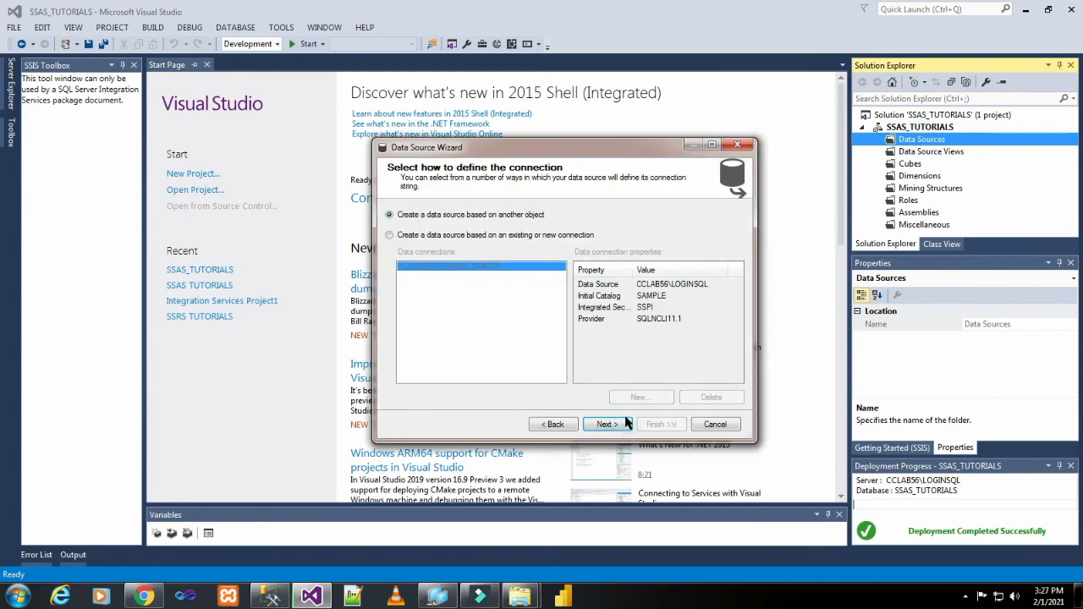
{"action": "left_click", "coordinate": [436, 236]}
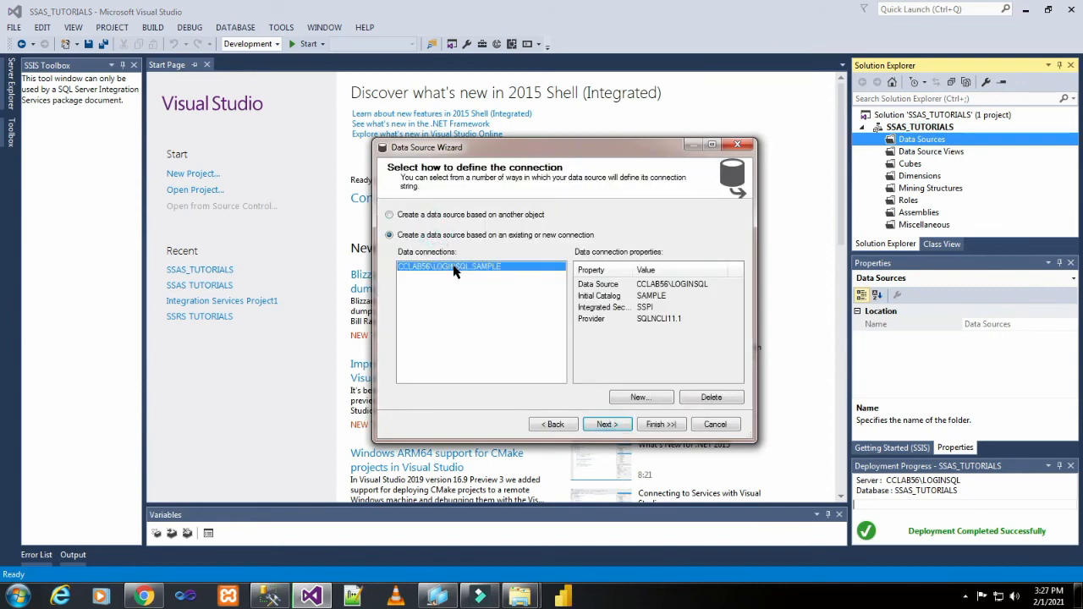
{"action": "left_click", "coordinate": [714, 396]}
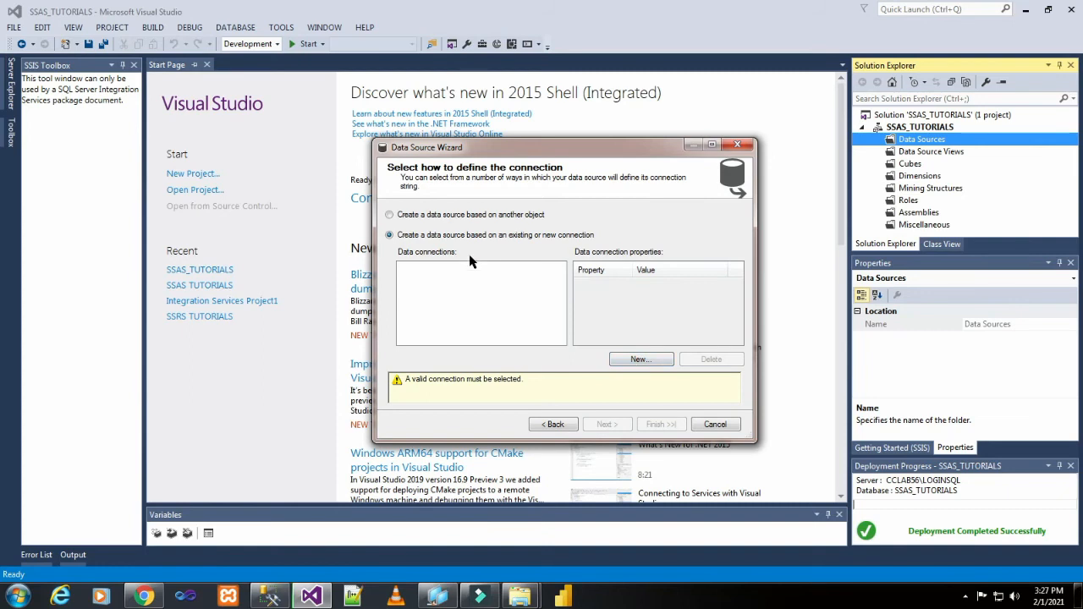
Create a new data connection for the data source with CCLAB56\LOGINSQL as its server
{"action": "left_click", "coordinate": [471, 273]}
{"action": "left_click", "coordinate": [650, 361]}
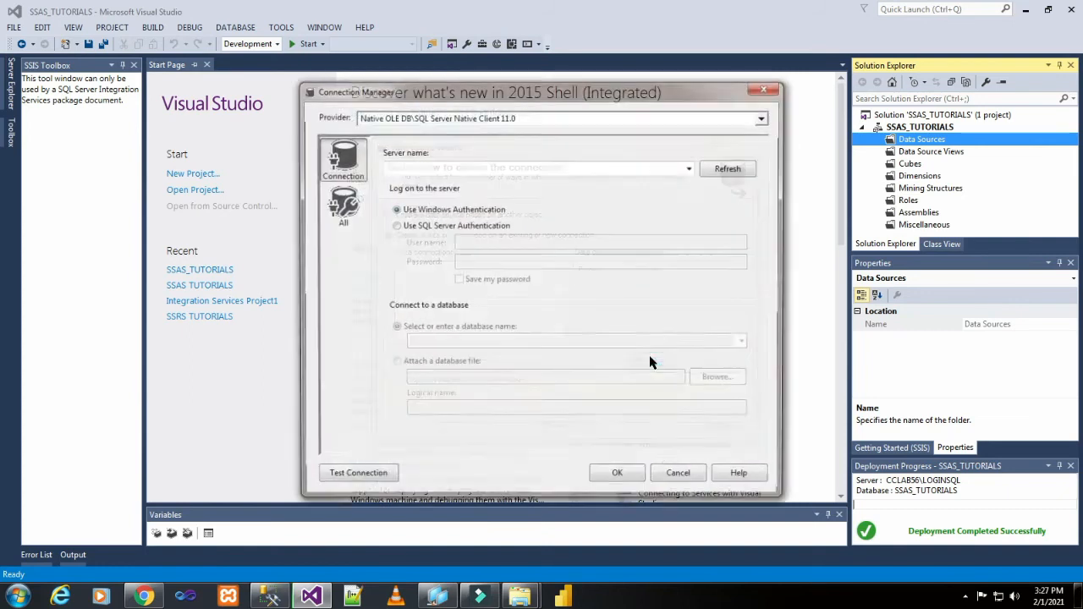
{"action": "left_click", "coordinate": [692, 167]}
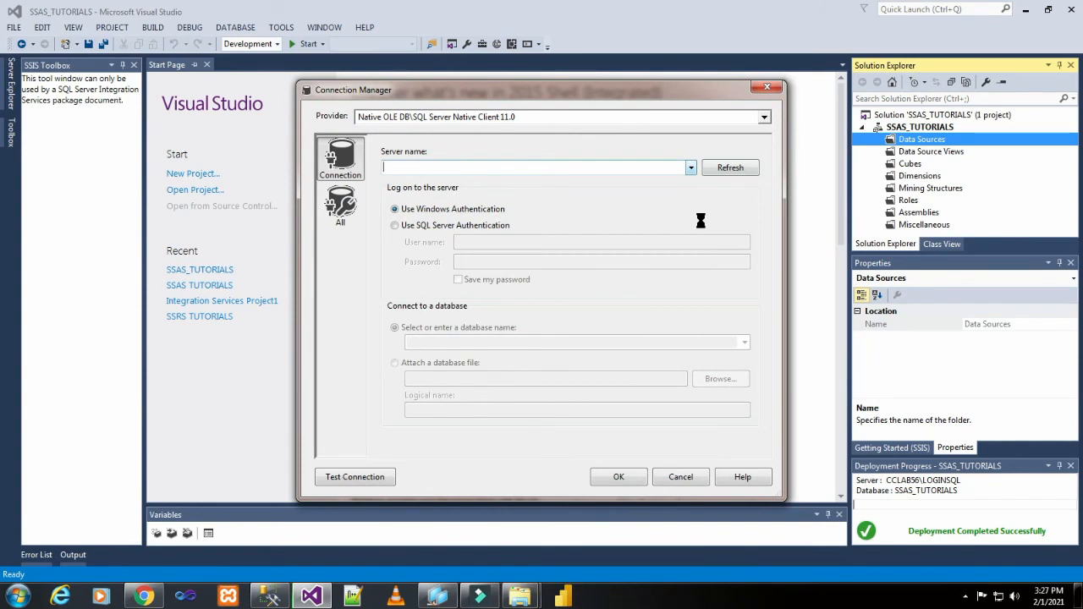
{"action": "left_click", "coordinate": [691, 167]}
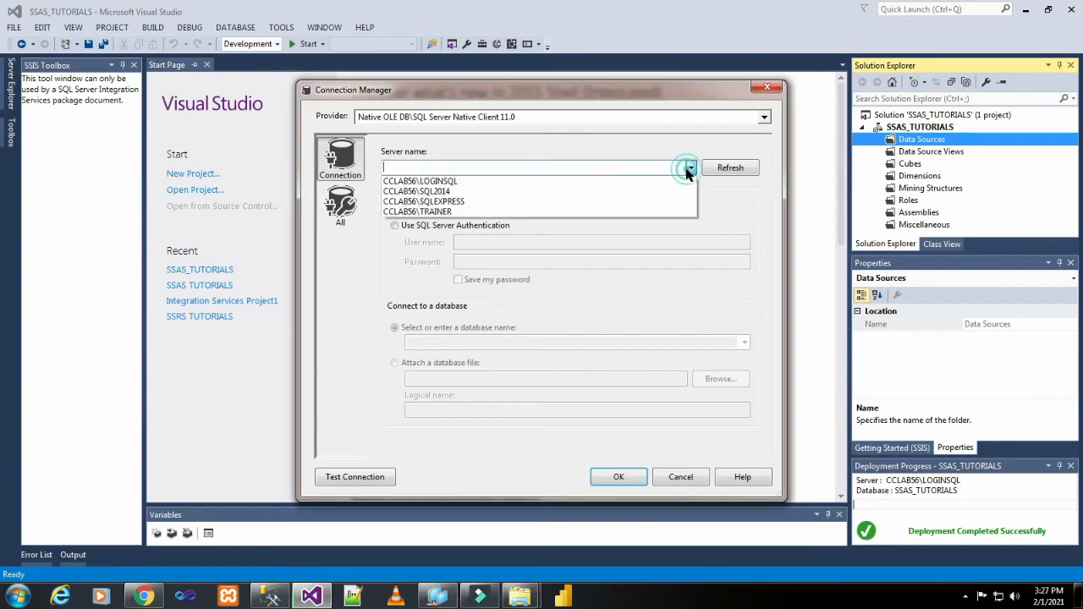
{"action": "left_click", "coordinate": [592, 181]}
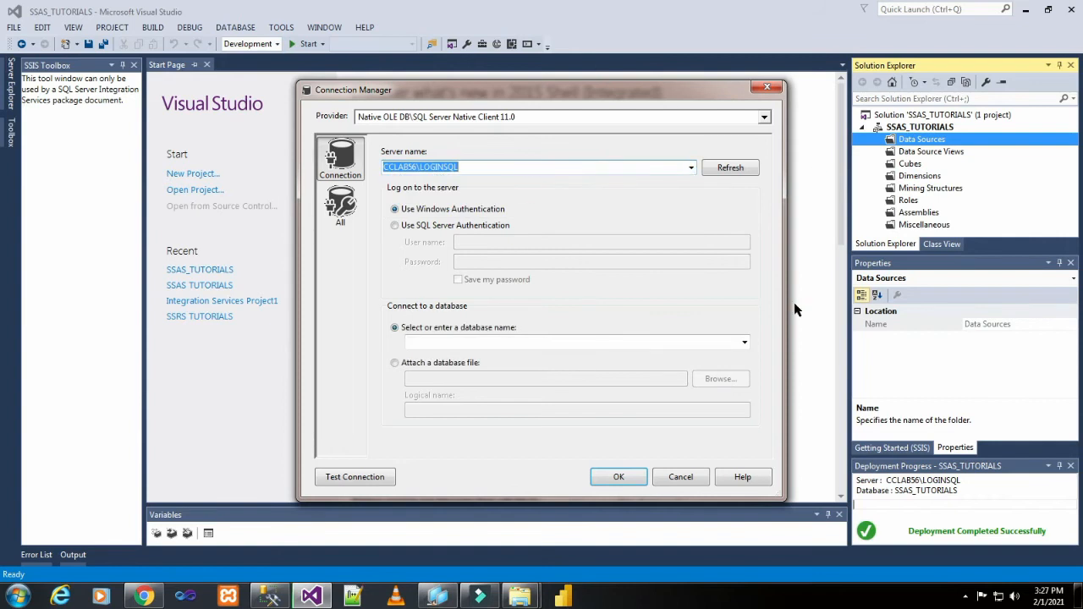
Check the server name in SQL Server Management Studio, and choose SAMPLE as the new connection's database in Visual Studio
{"action": "left_click", "coordinate": [269, 596]}
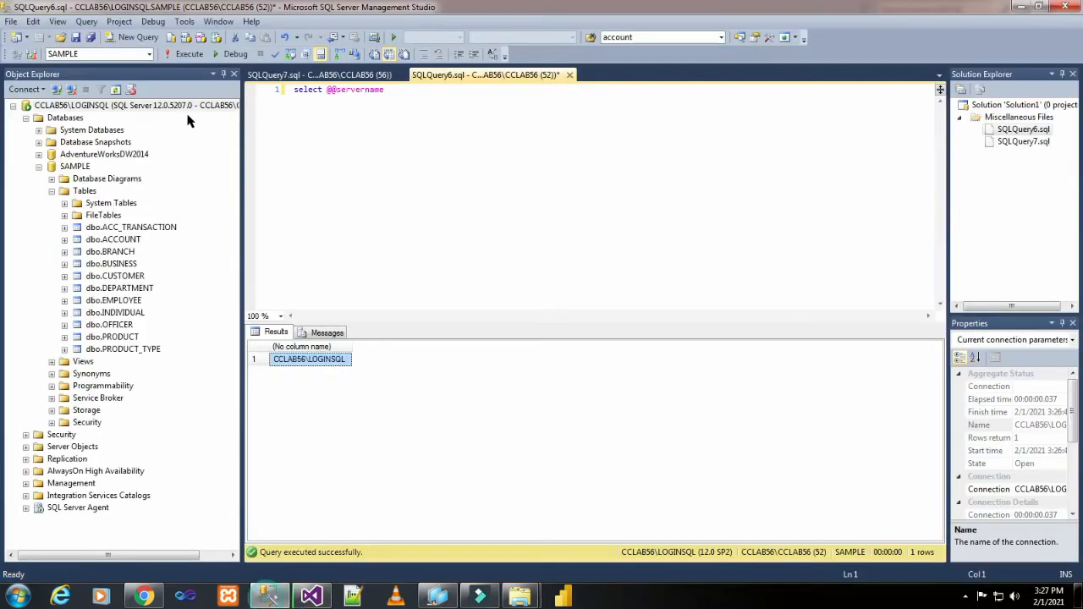
{"action": "left_click", "coordinate": [119, 106]}
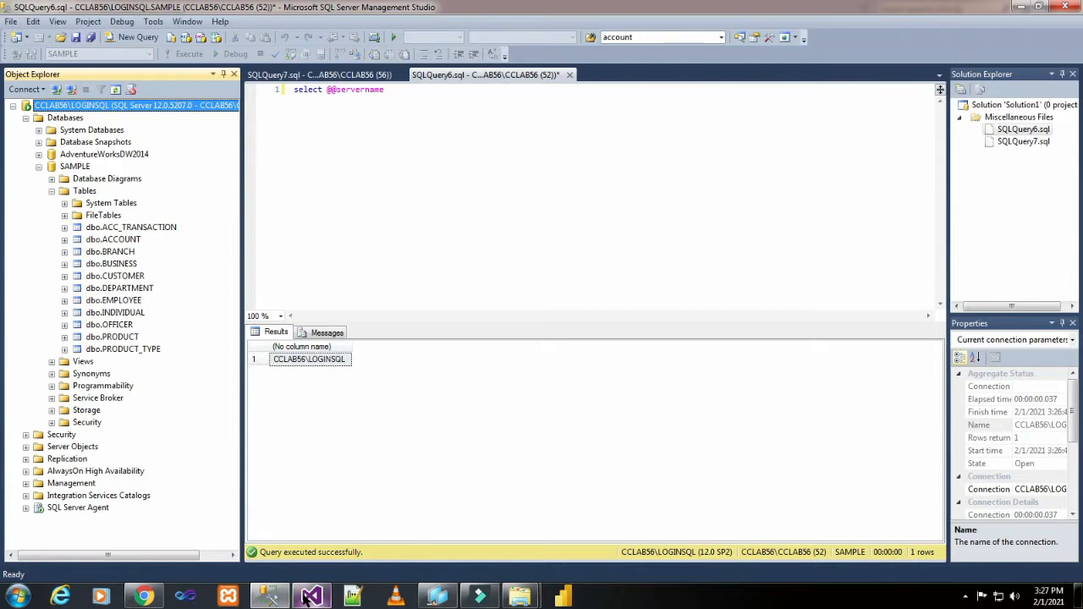
{"action": "left_click", "coordinate": [309, 597]}
{"action": "left_click", "coordinate": [743, 343]}
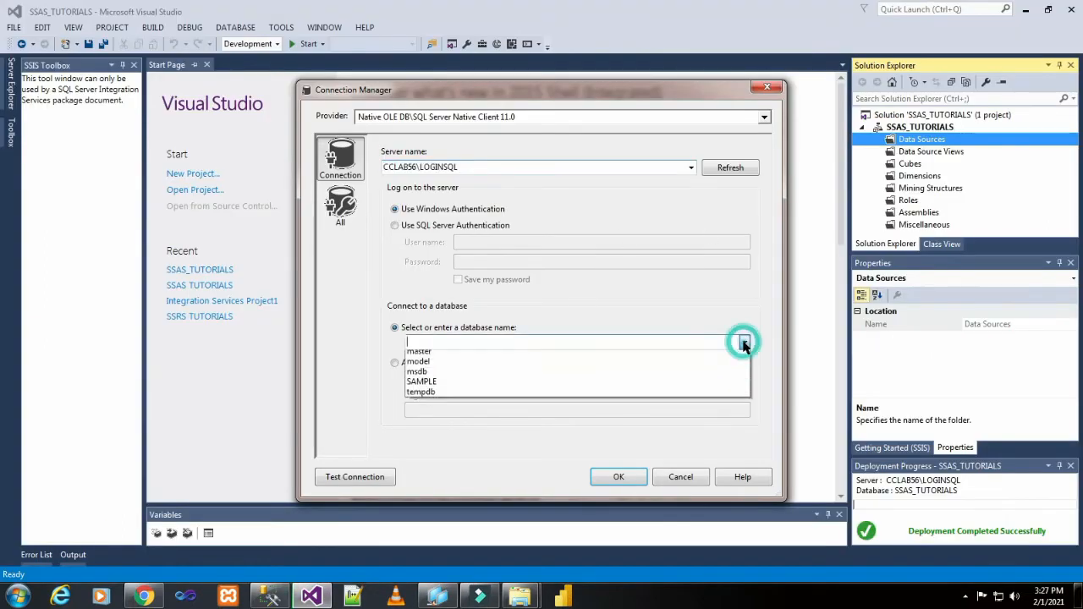
{"action": "left_click", "coordinate": [505, 394]}
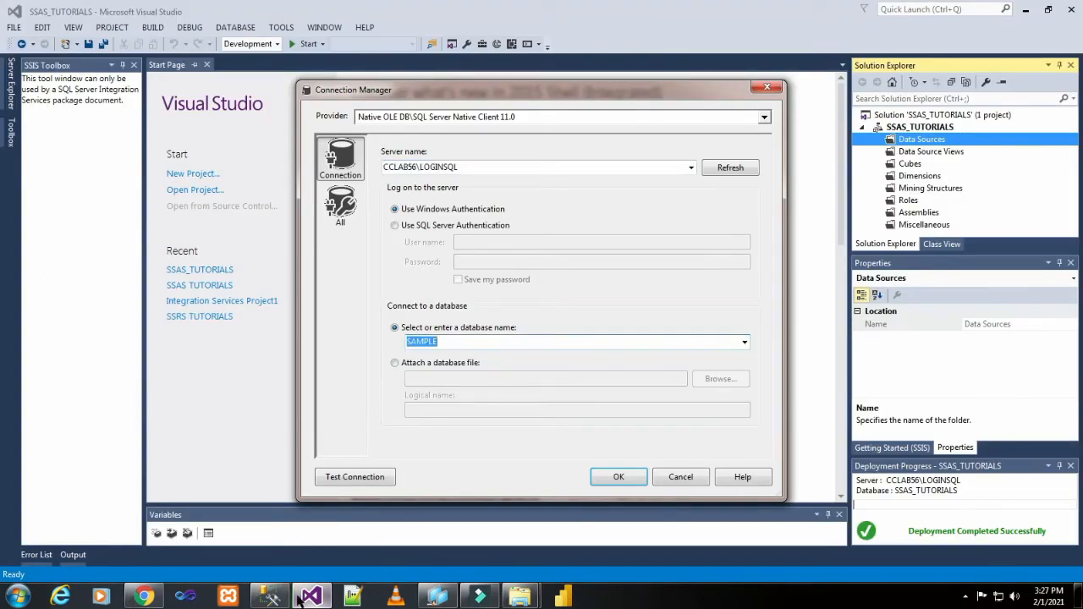
Locate the SAMPLE database in SQL Server Management Studio, and test and confirm the new connection in Visual Studio
{"action": "left_click", "coordinate": [269, 596]}
{"action": "left_click", "coordinate": [78, 168]}
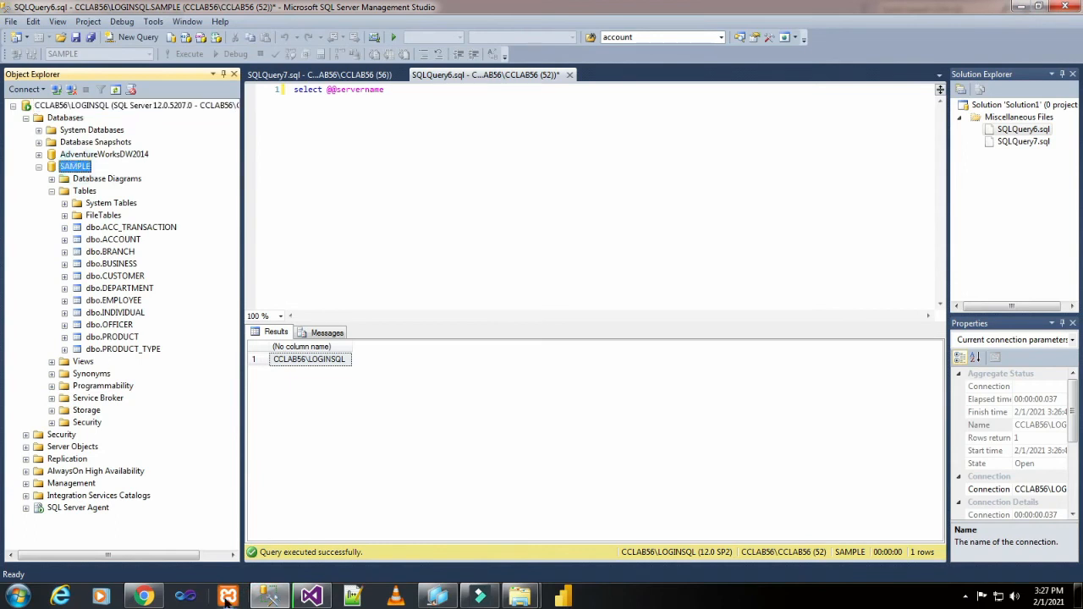
{"action": "left_click", "coordinate": [310, 596]}
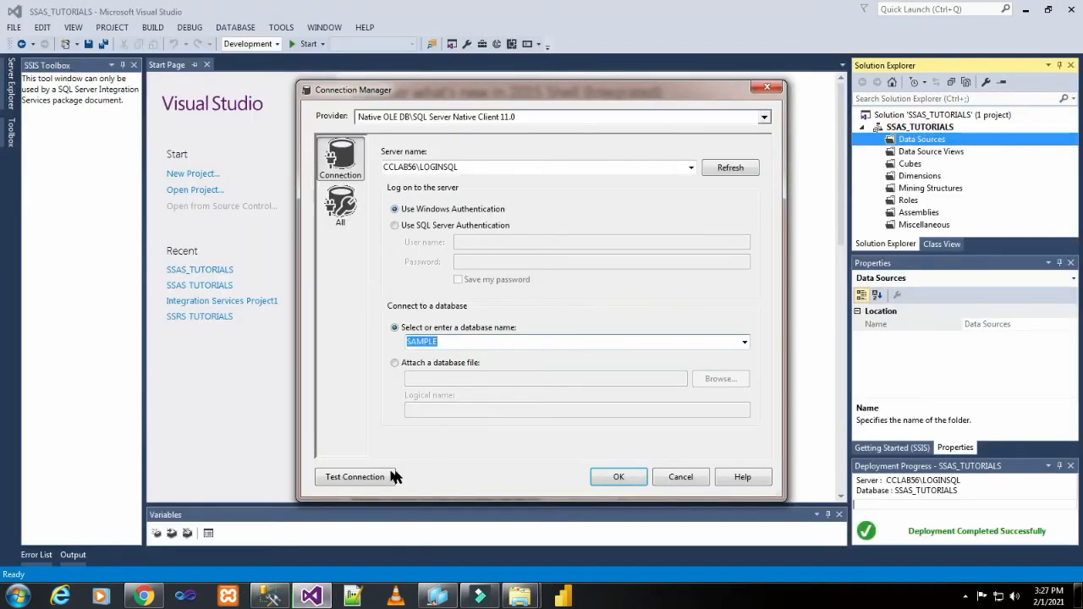
{"action": "left_click", "coordinate": [389, 476]}
{"action": "left_click", "coordinate": [752, 314]}
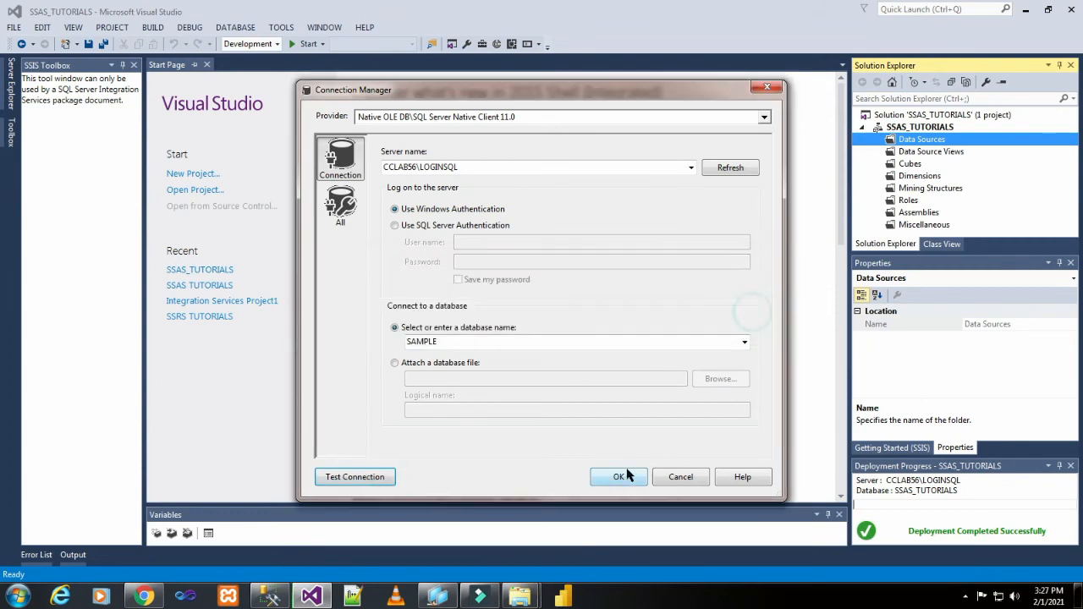
{"action": "left_click", "coordinate": [624, 477]}
Enter a specific Windows user name and account password for impersonation, and finish the data source with the name SAMPLE
{"action": "left_click", "coordinate": [618, 425]}
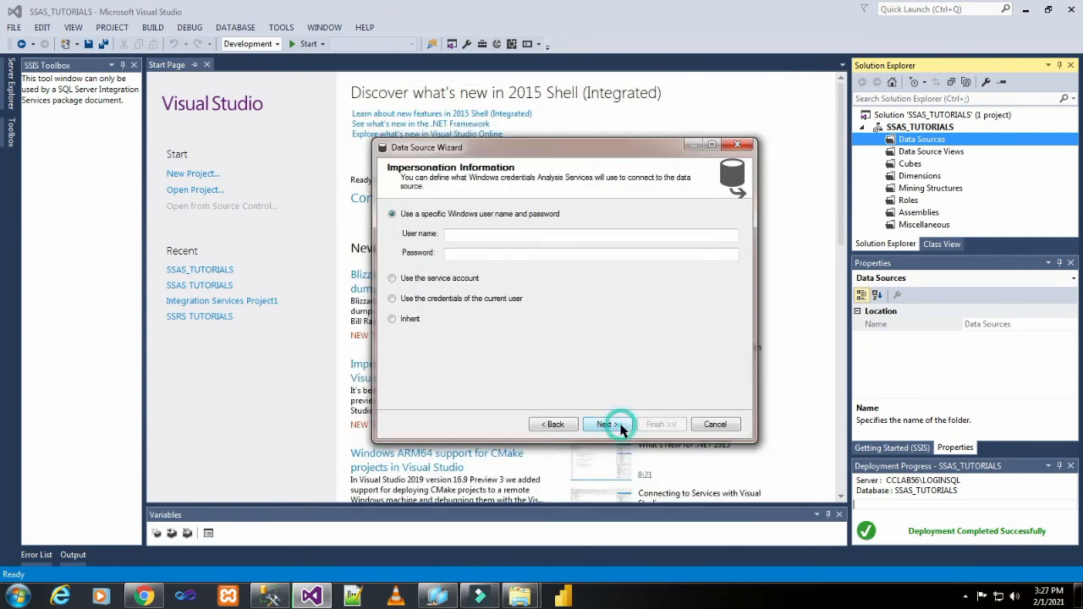
{"action": "left_click", "coordinate": [25, 595]}
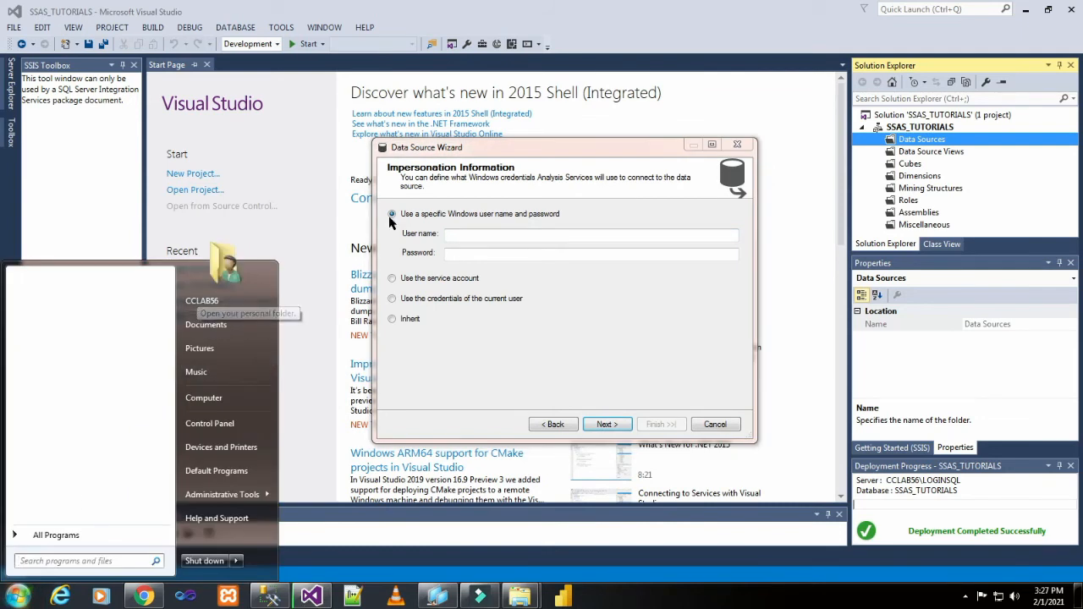
{"action": "left_click", "coordinate": [495, 233]}
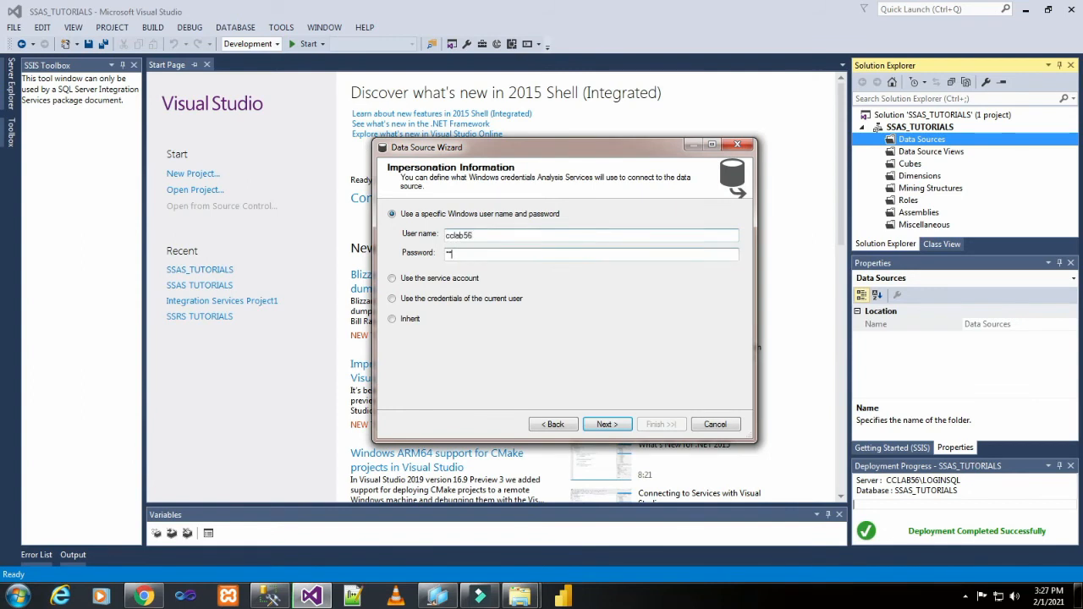
{"action": "type", "text": "****"}
{"action": "left_click", "coordinate": [604, 426]}
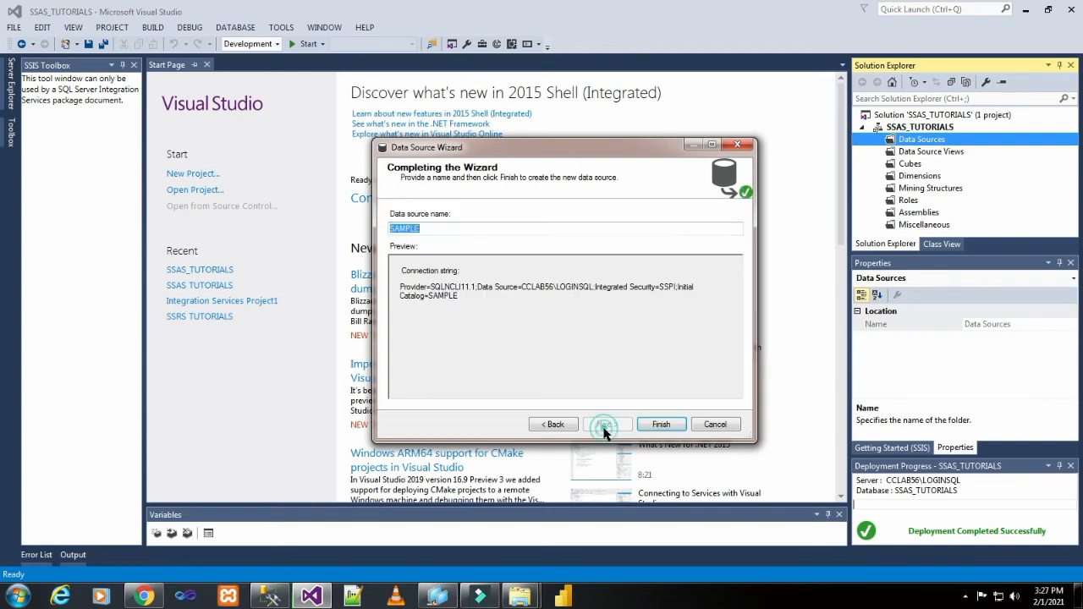
{"action": "left_click", "coordinate": [659, 426]}
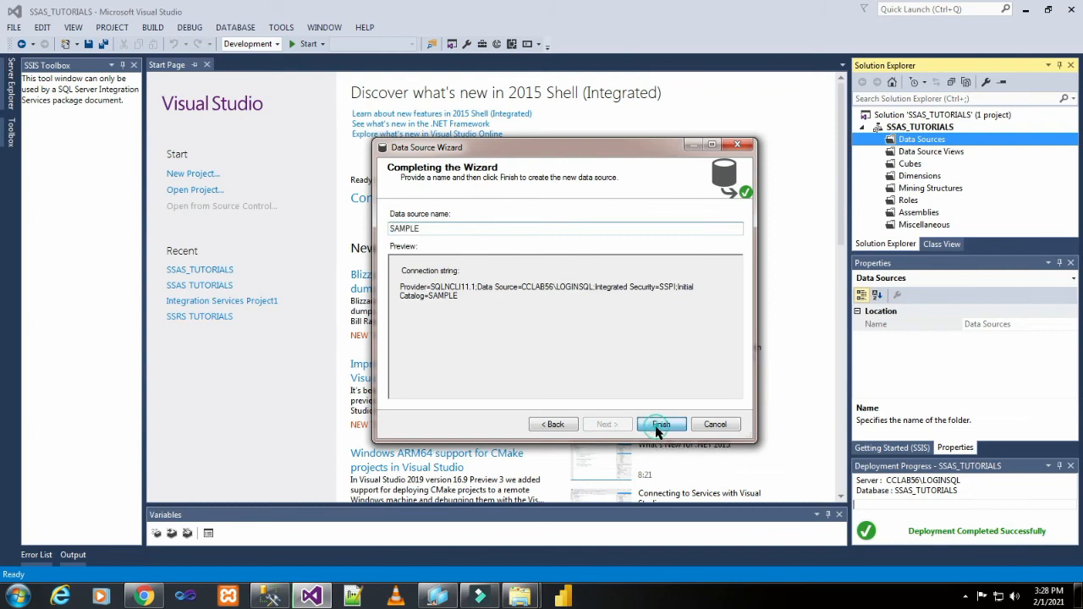
Start a new data source view based on the SAMPLE relational data source
{"action": "left_click", "coordinate": [946, 154]}
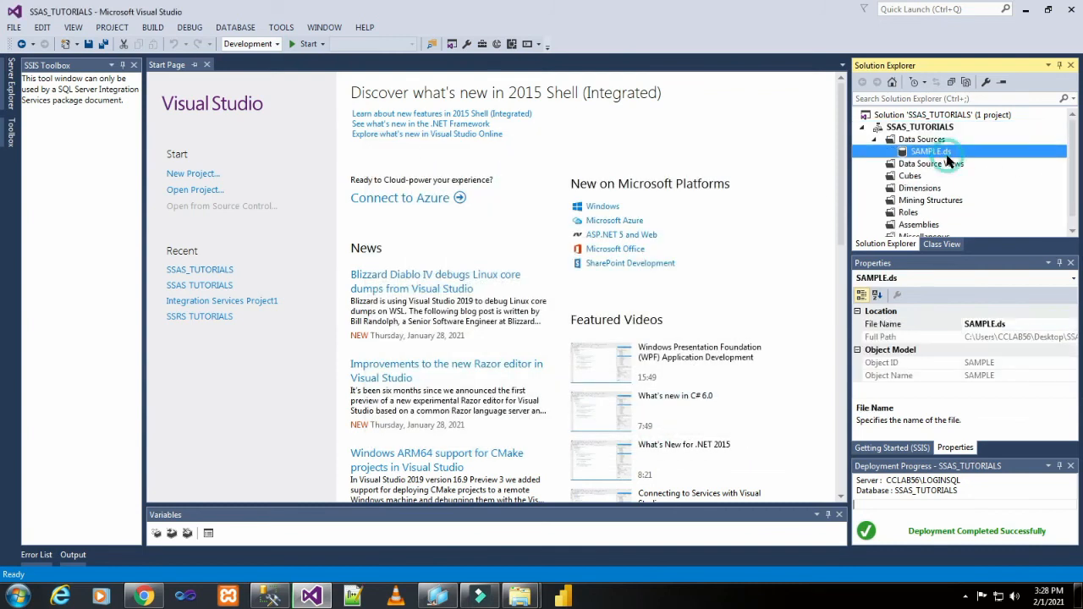
{"action": "left_click", "coordinate": [936, 165]}
{"action": "right_click", "coordinate": [935, 167]}
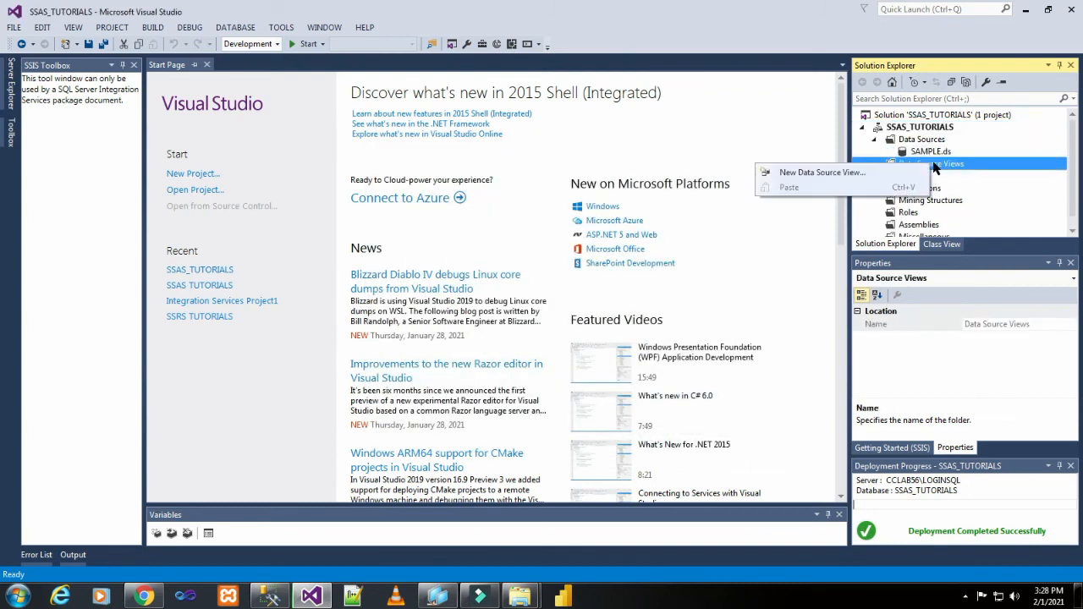
{"action": "left_click", "coordinate": [880, 173]}
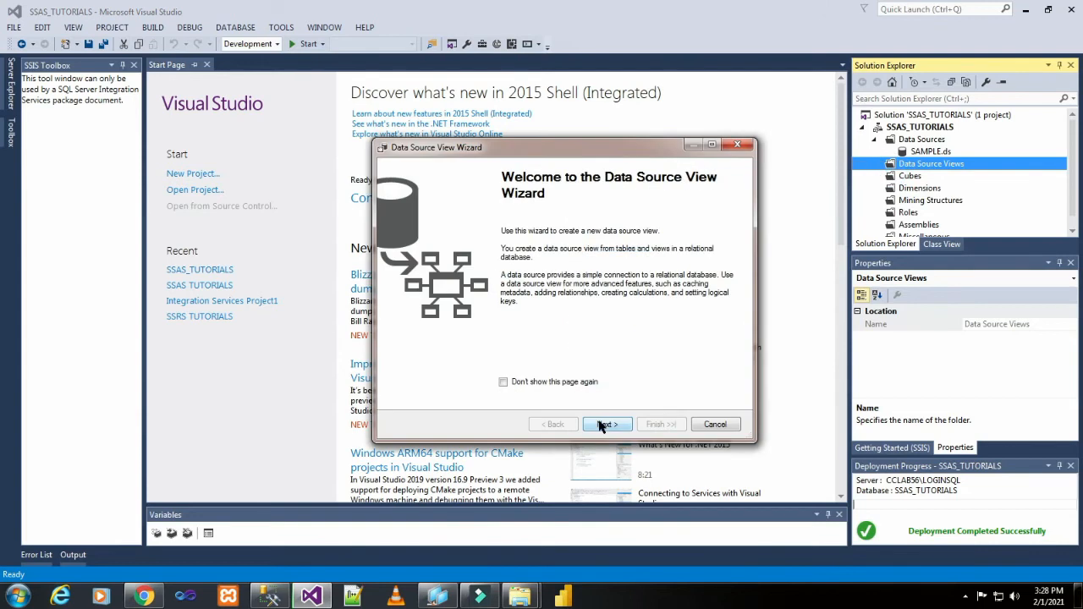
{"action": "left_click", "coordinate": [603, 424]}
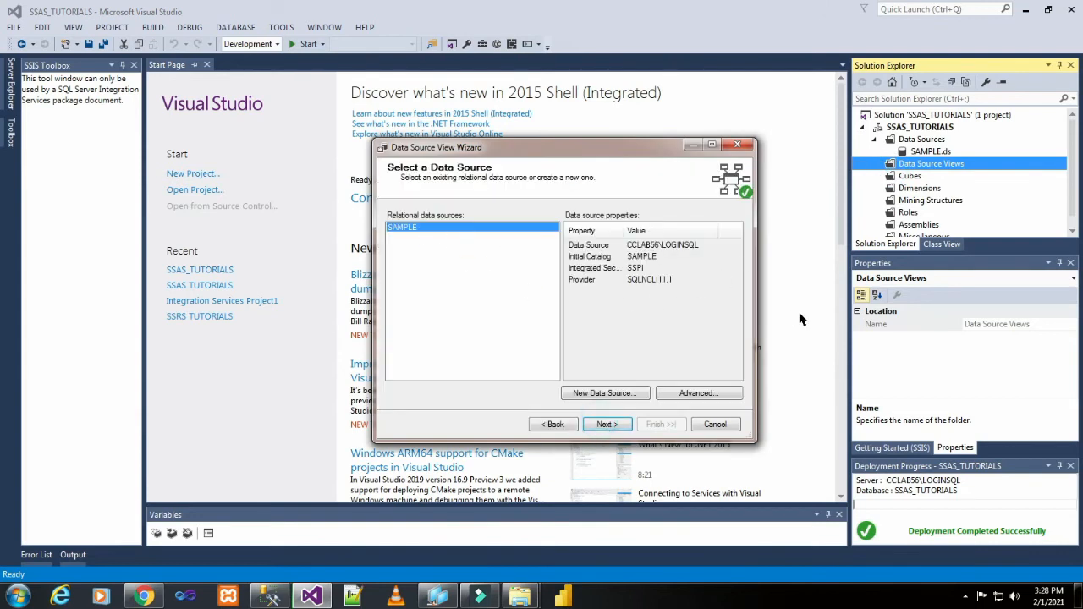
{"action": "left_click", "coordinate": [612, 421]}
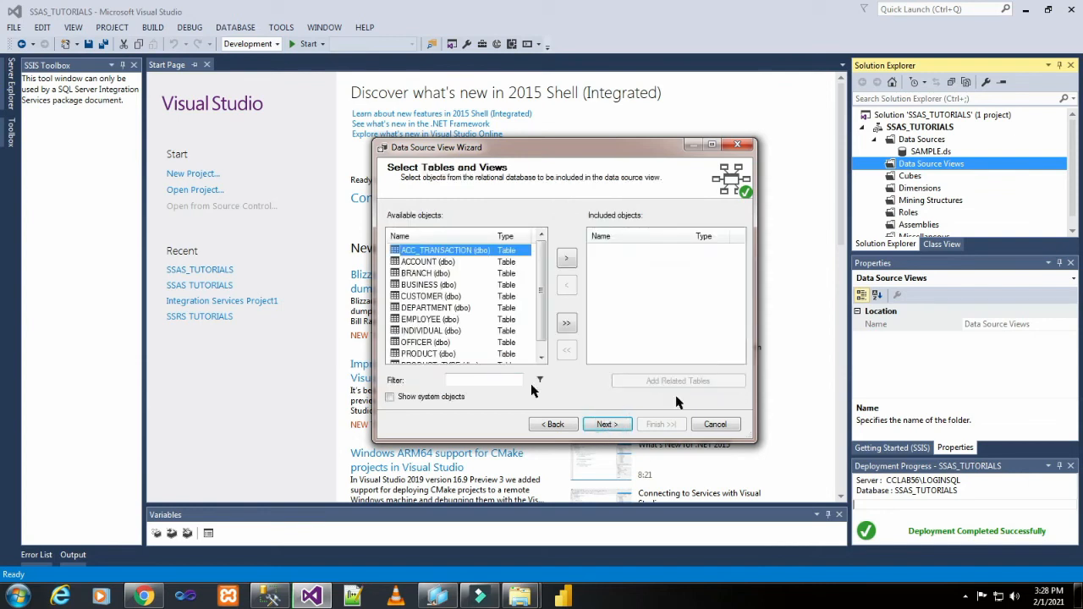
Review the CUSTOMER query in SQLQuery7.sql in SQL Server Management Studio, and include the CUSTOMER table in Visual Studio's data source view
{"action": "left_click", "coordinate": [409, 298]}
{"action": "left_click", "coordinate": [269, 596]}
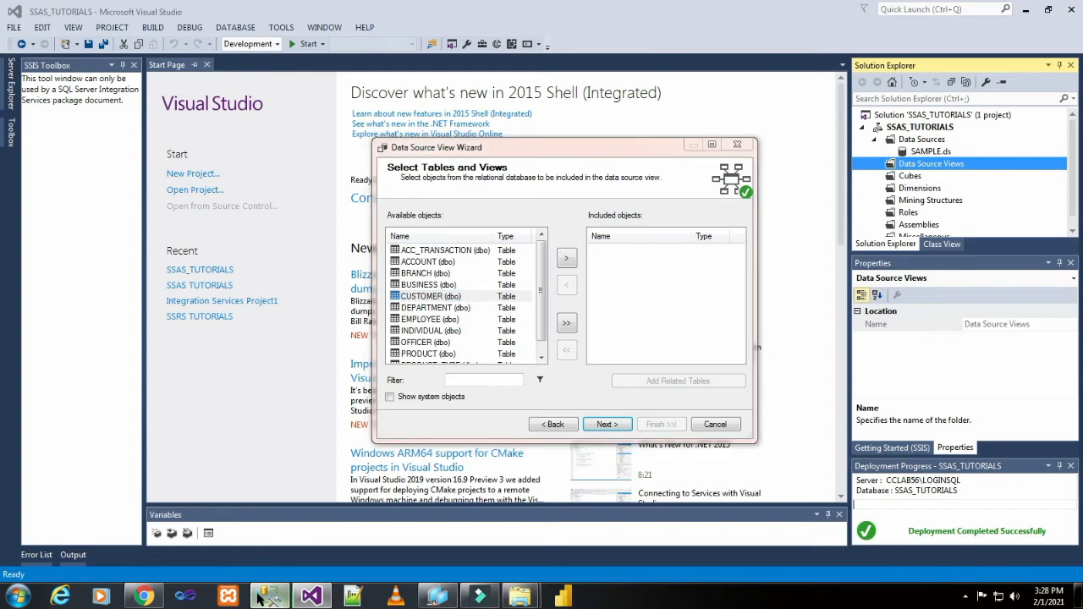
{"action": "left_click", "coordinate": [367, 76]}
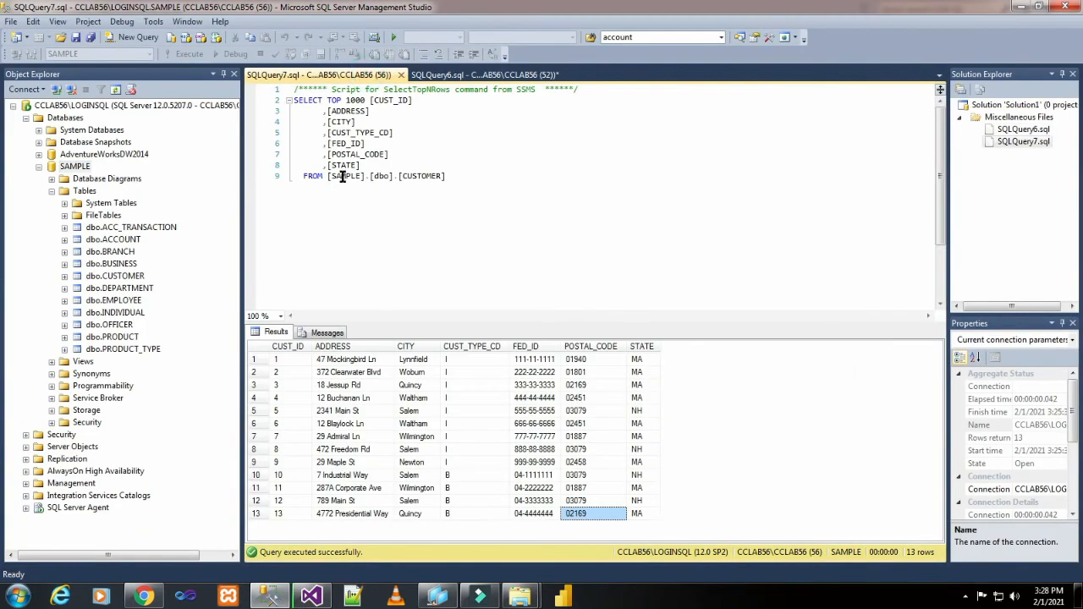
{"action": "left_click_drag", "start_coordinate": [398, 176], "coordinate": [446, 176]}
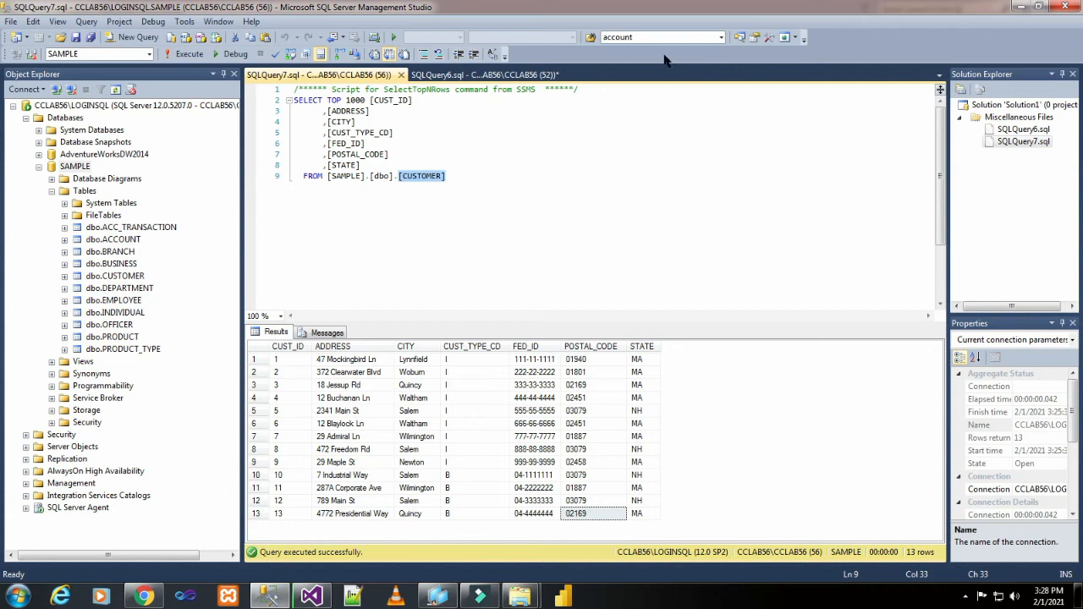
{"action": "left_click", "coordinate": [311, 597]}
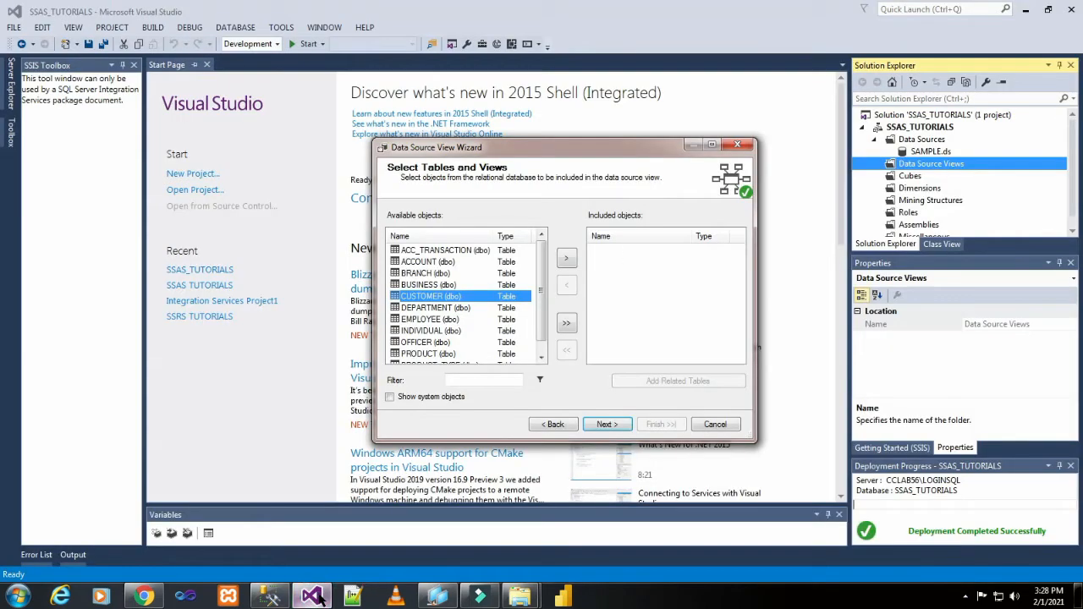
{"action": "left_click", "coordinate": [567, 261]}
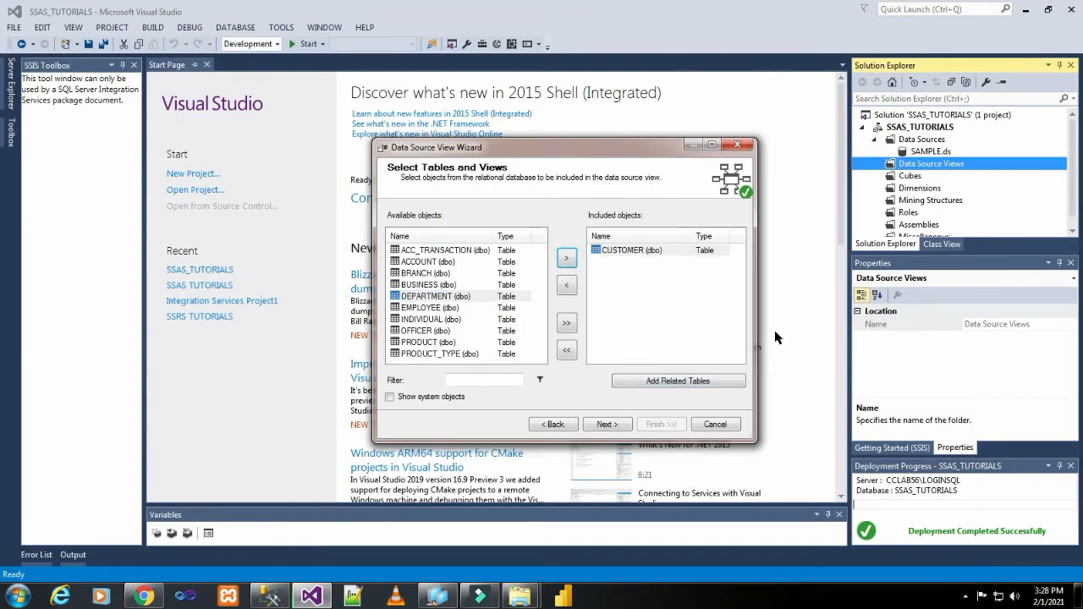
Add the tables related to CUSTOMER and finish the data source view with the name SAMPLE
{"action": "left_click", "coordinate": [694, 382]}
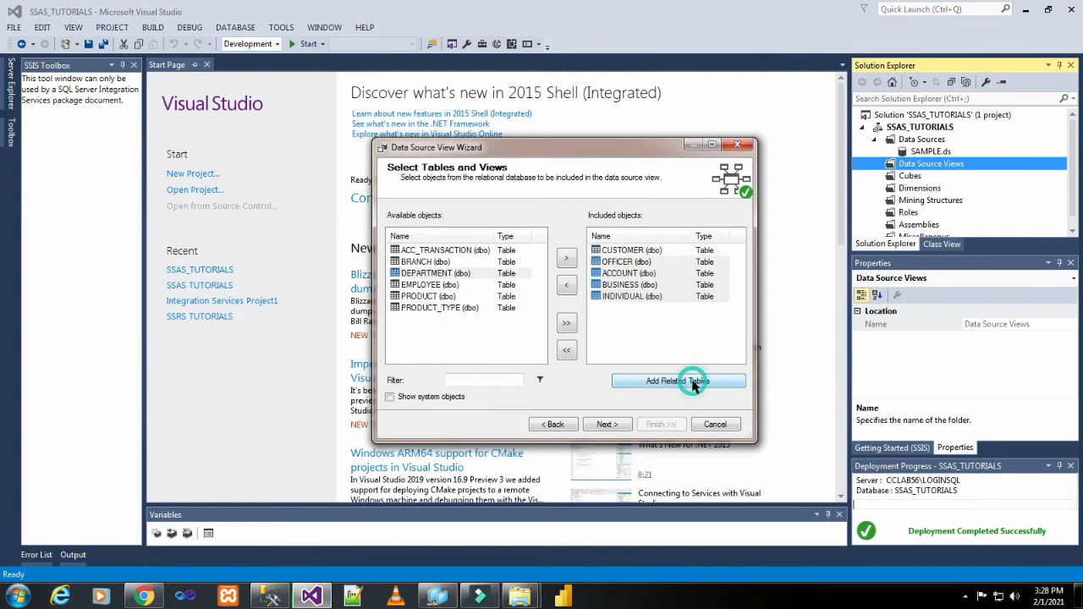
{"action": "left_click", "coordinate": [641, 348]}
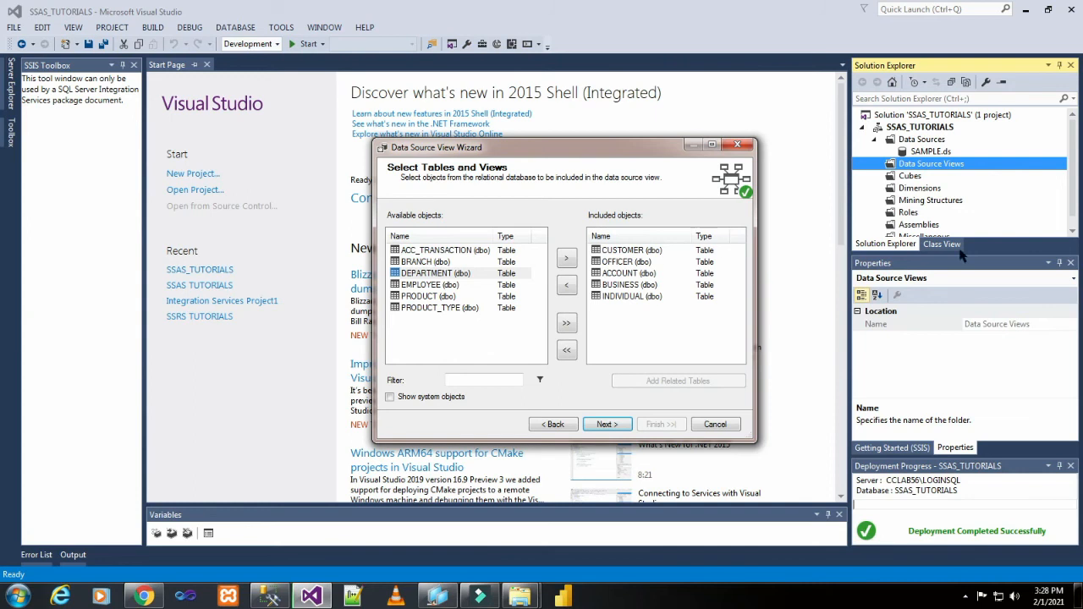
{"action": "left_click", "coordinate": [616, 424]}
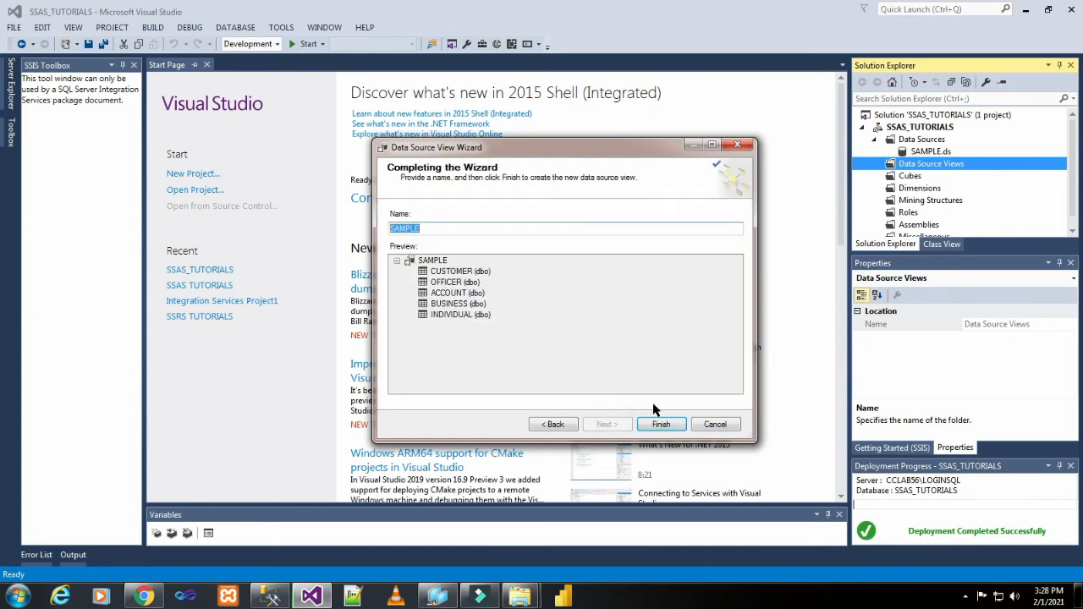
{"action": "left_click", "coordinate": [660, 427]}
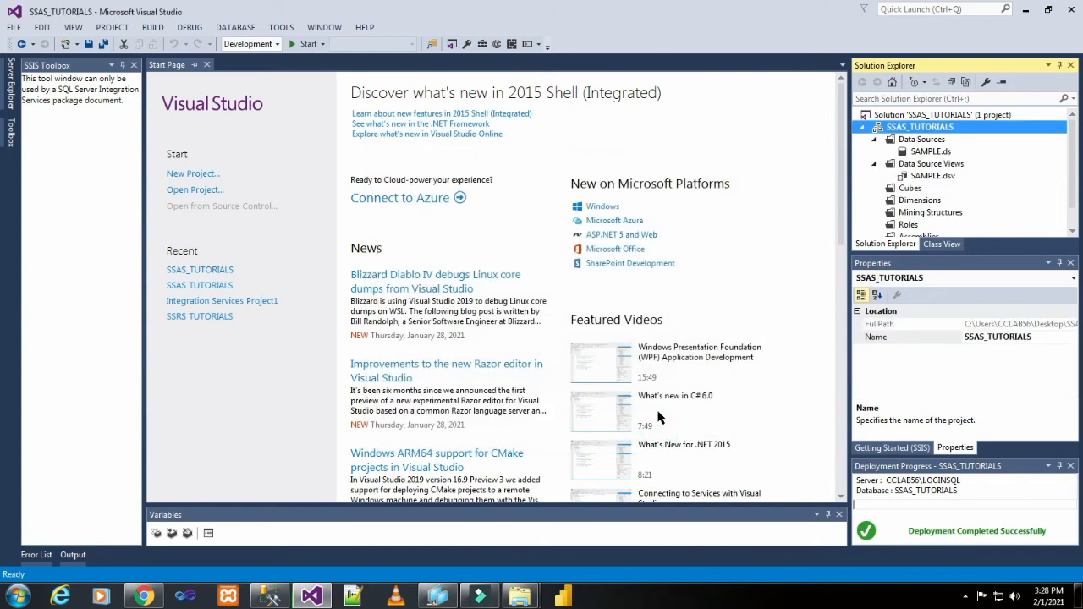
{"action": "left_click", "coordinate": [914, 188]}
{"action": "left_click", "coordinate": [919, 177]}
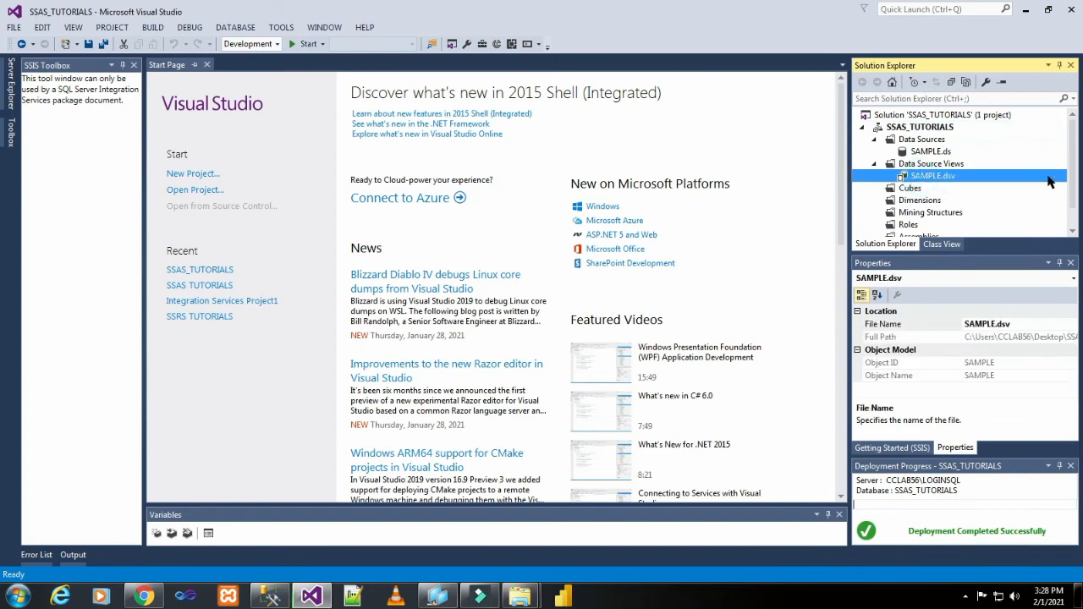
{"action": "left_click", "coordinate": [953, 165]}
{"action": "left_click", "coordinate": [943, 152]}
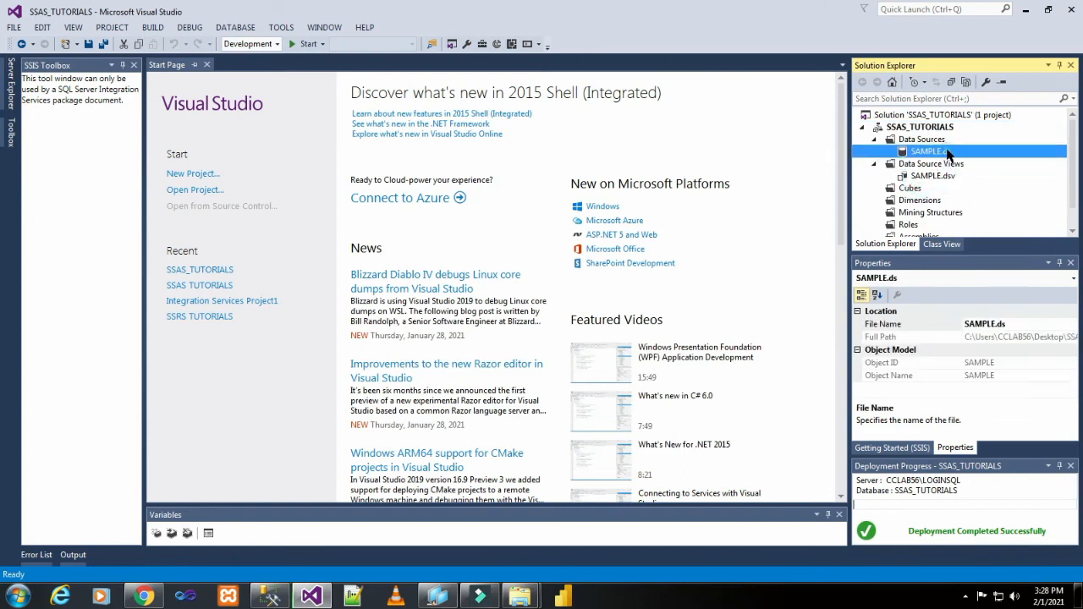
{"action": "left_click", "coordinate": [946, 176]}
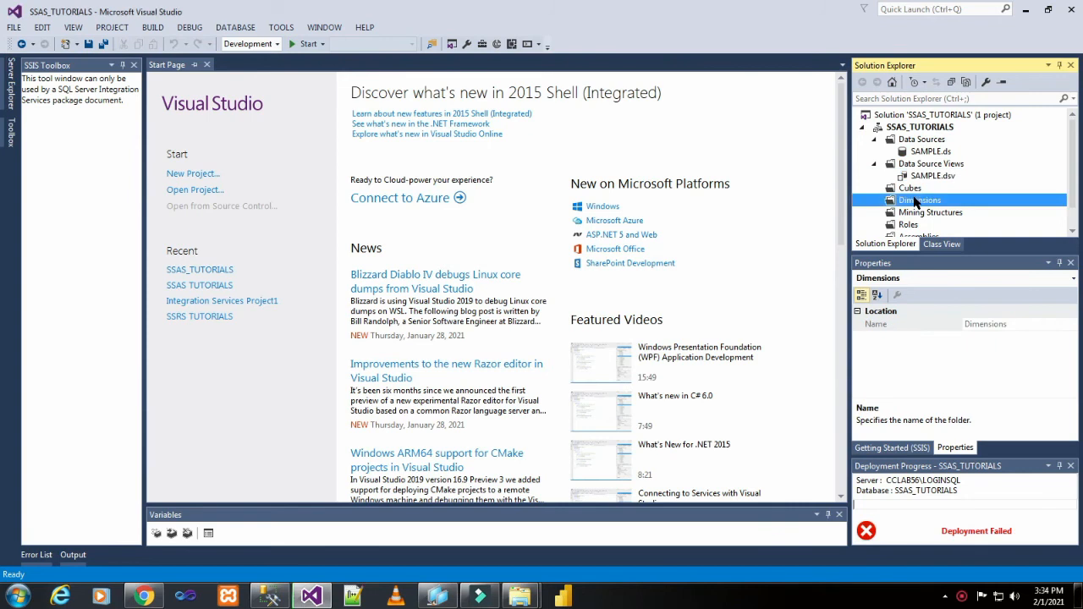
Start a new dimension in the SSAS_TUTORIALS project with an existing table as its source
{"action": "right_click", "coordinate": [858, 203]}
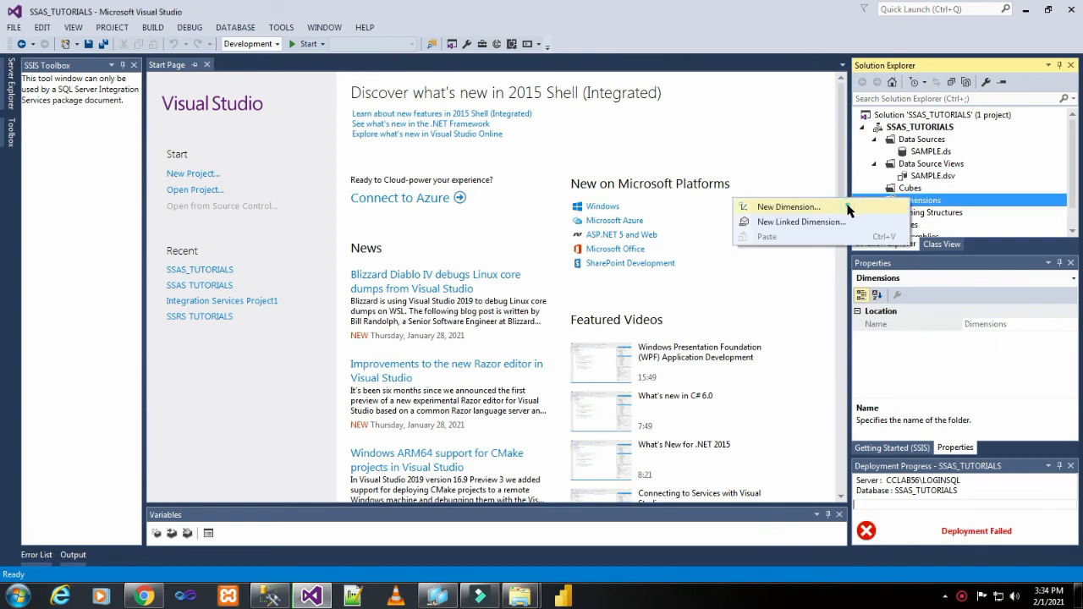
{"action": "left_click", "coordinate": [846, 207]}
{"action": "left_click", "coordinate": [624, 421]}
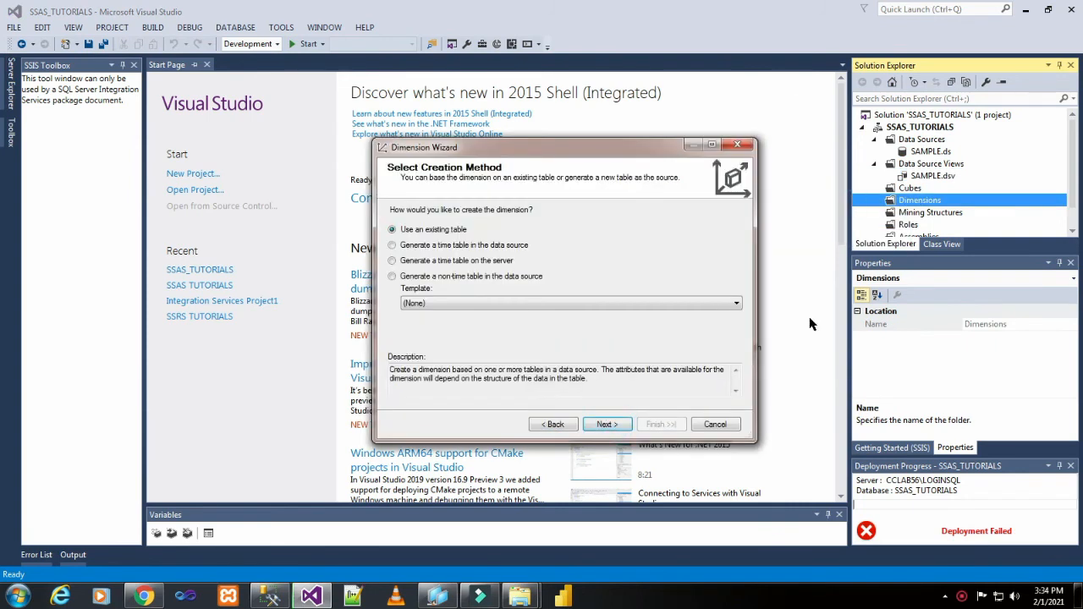
{"action": "left_click", "coordinate": [627, 425]}
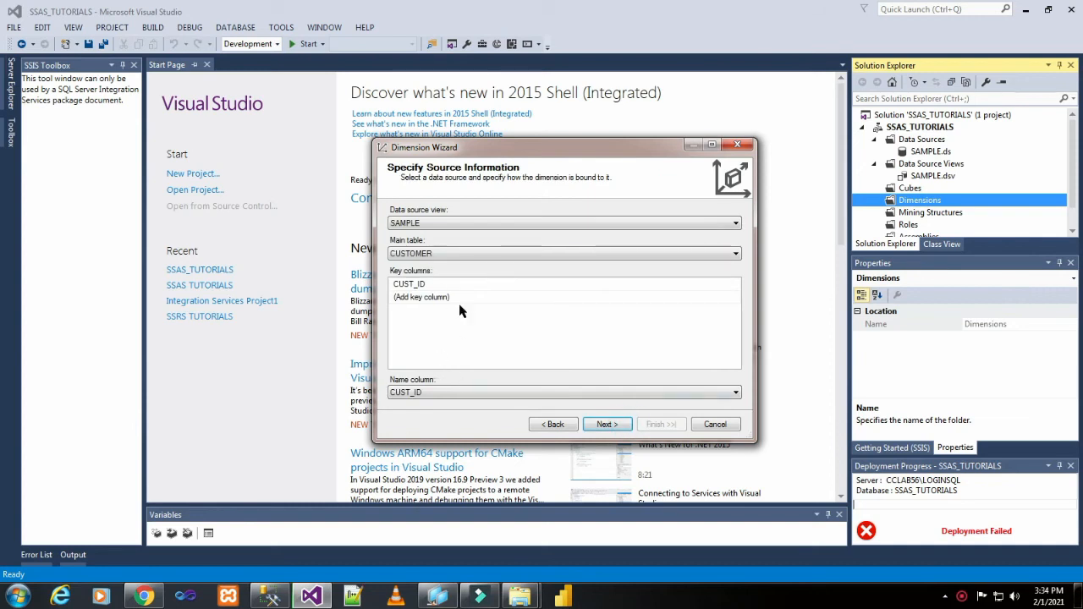
Keep CUST_ID as the dimension's key and name column, checking the CUSTOMER query results in SQL Server Management Studio before returning to Visual Studio
{"action": "left_click", "coordinate": [614, 429]}
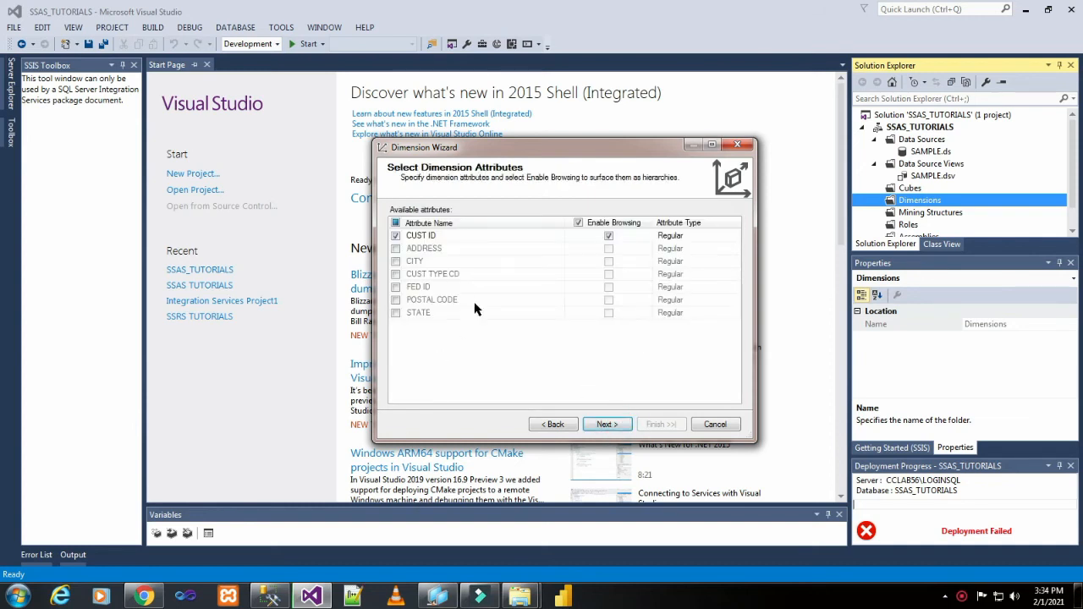
{"action": "left_click", "coordinate": [560, 424]}
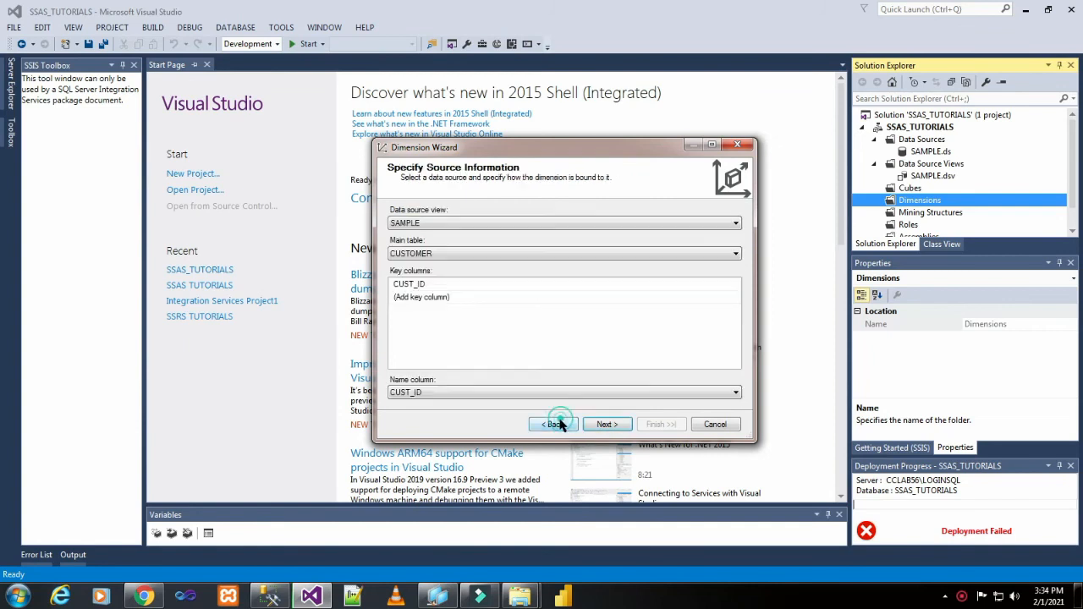
{"action": "left_click", "coordinate": [506, 393]}
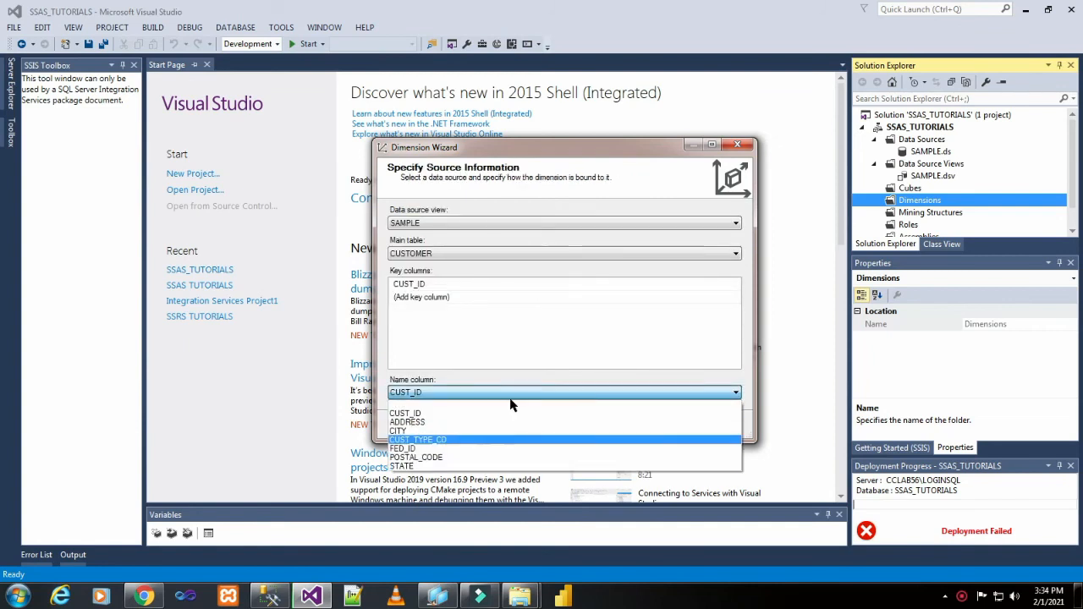
{"action": "left_click", "coordinate": [513, 399]}
{"action": "left_click", "coordinate": [271, 596]}
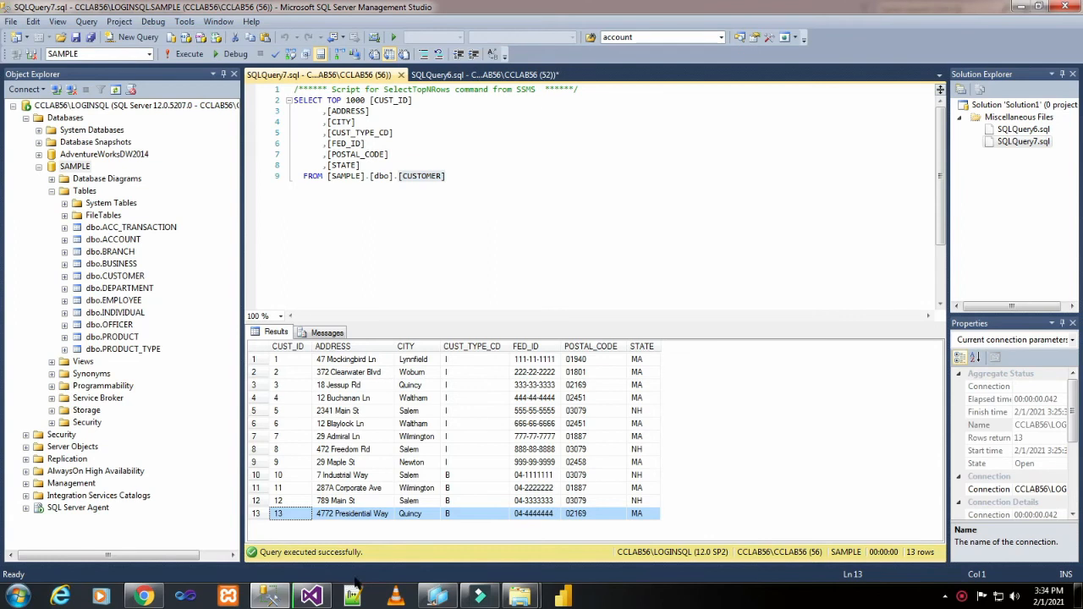
{"action": "left_click", "coordinate": [311, 597]}
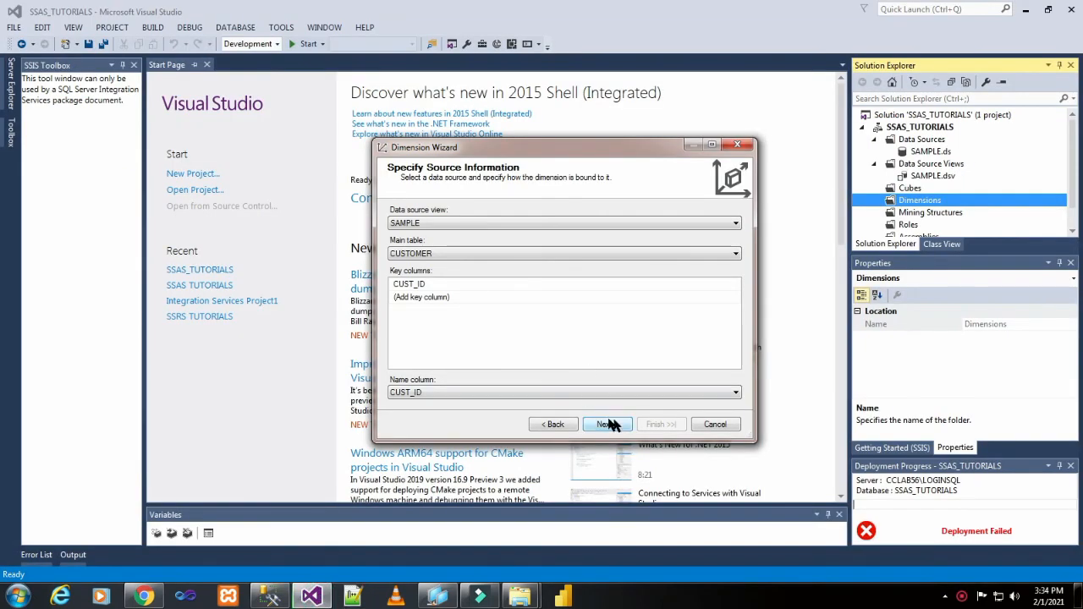
{"action": "left_click", "coordinate": [584, 392]}
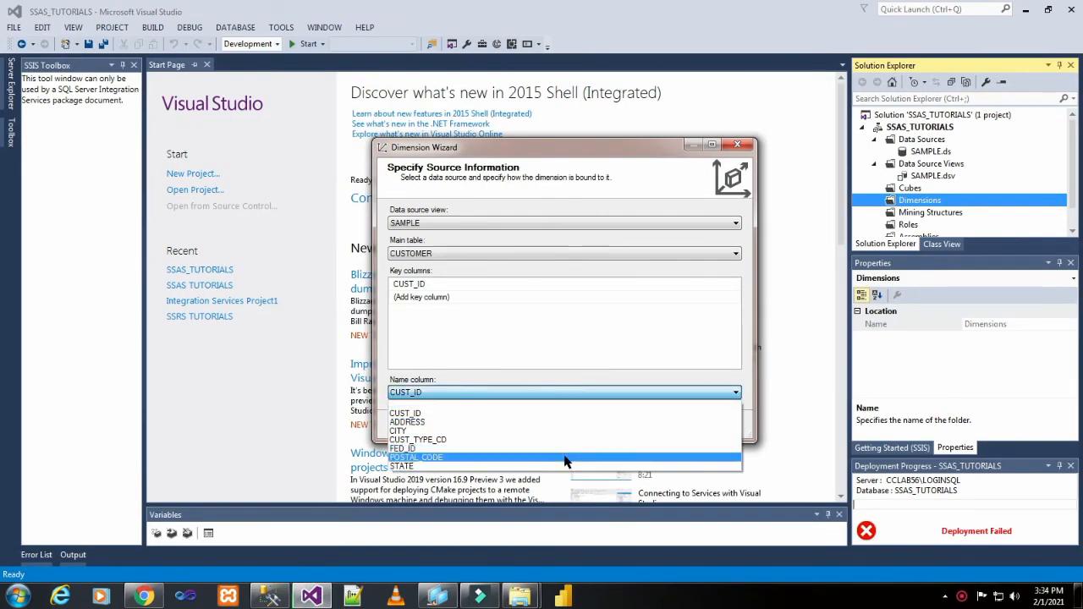
{"action": "left_click", "coordinate": [576, 333]}
{"action": "left_click", "coordinate": [607, 424]}
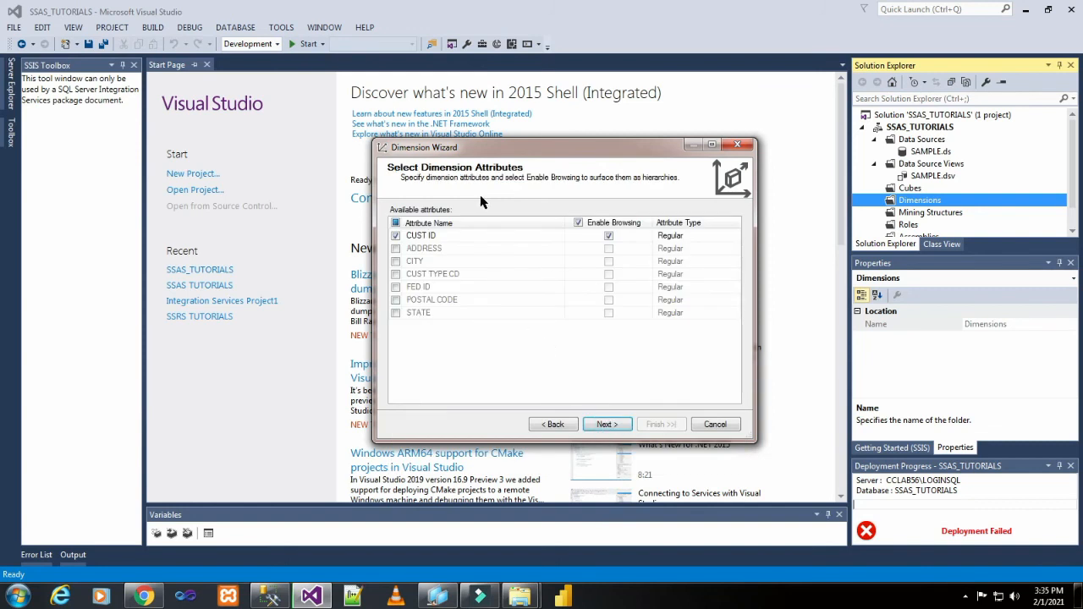
Include the CITY, POSTAL CODE and STATE attributes and finish the dimension with the name CUSTOMER
{"action": "left_click", "coordinate": [395, 261]}
{"action": "left_click", "coordinate": [395, 299]}
{"action": "left_click", "coordinate": [395, 313]}
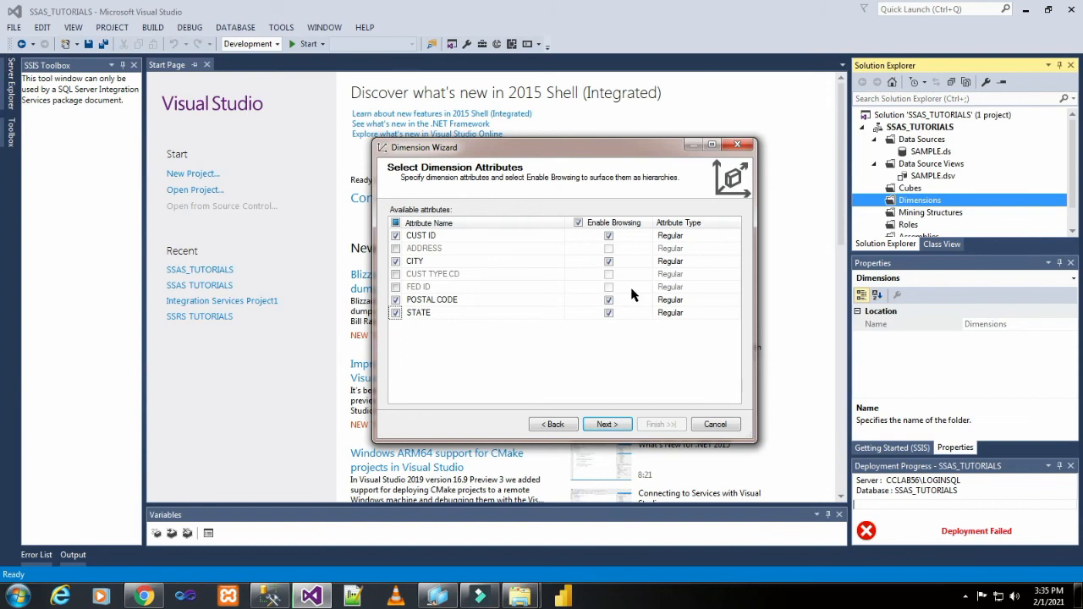
{"action": "left_click", "coordinate": [619, 425]}
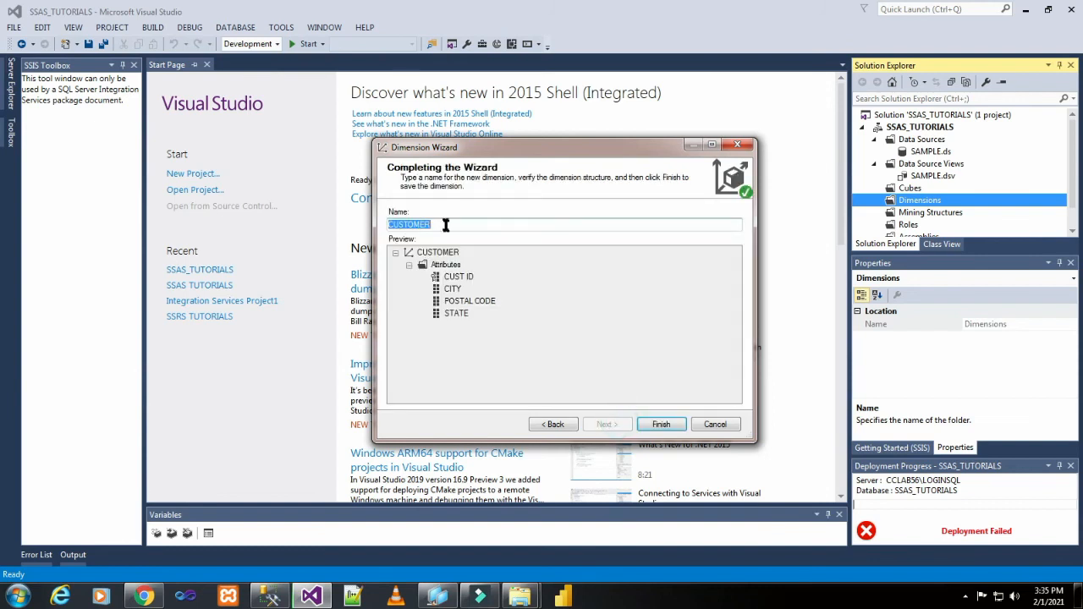
{"action": "left_click", "coordinate": [661, 421]}
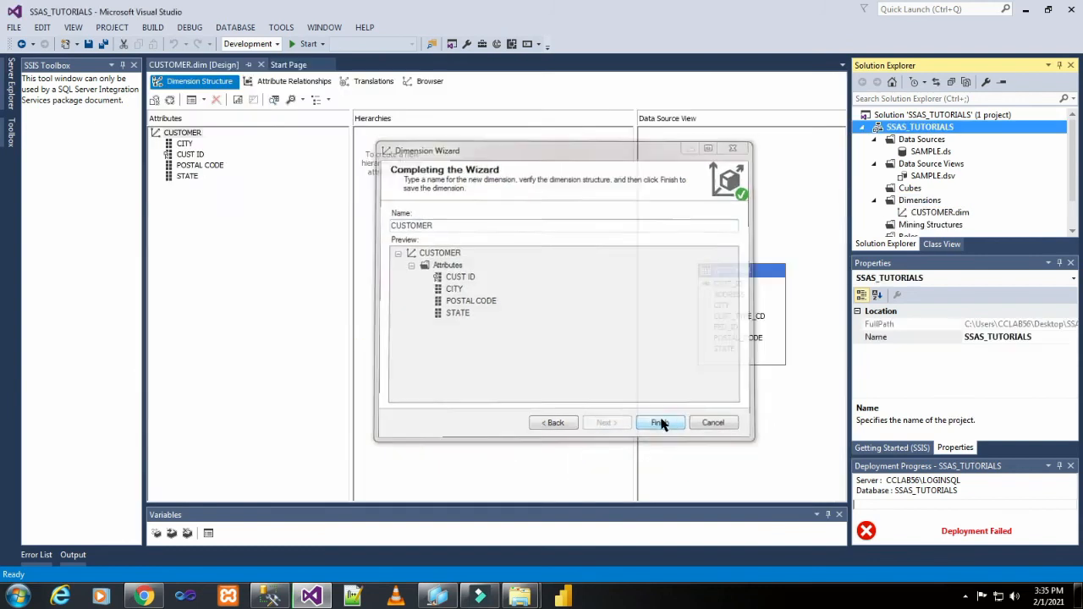
Move the CUSTOMER table higher in the dimension's data source view diagram and deploy the SSAS_TUTORIALS project
{"action": "left_click_drag", "start_coordinate": [732, 274], "coordinate": [726, 216]}
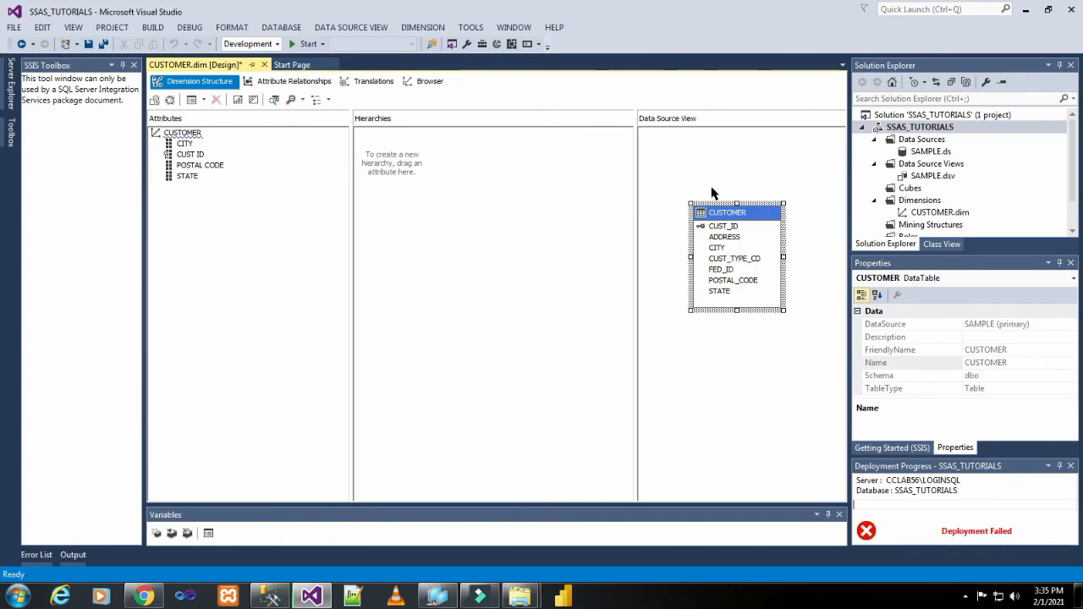
{"action": "left_click", "coordinate": [532, 208]}
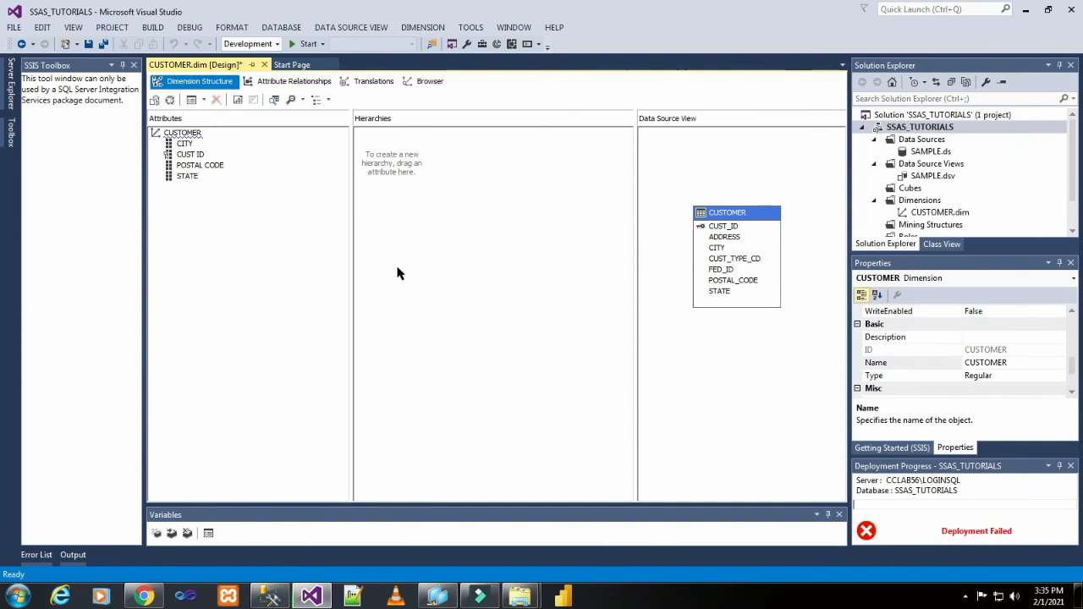
{"action": "left_click", "coordinate": [304, 48]}
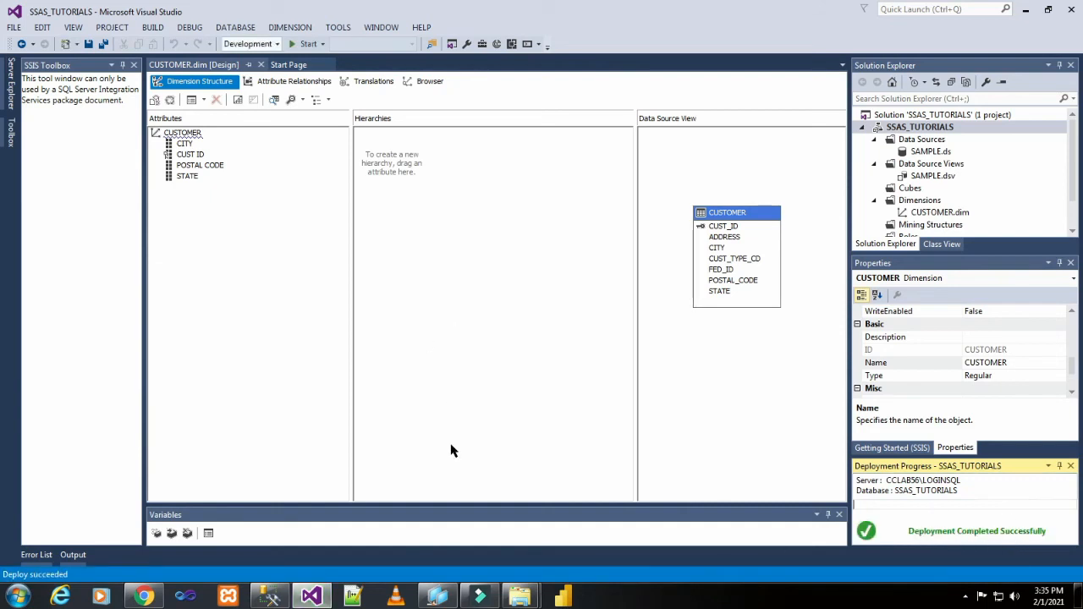
Browse the CUSTOMER dimension's members under the CITY and CUST ID hierarchies
{"action": "left_click", "coordinate": [417, 84]}
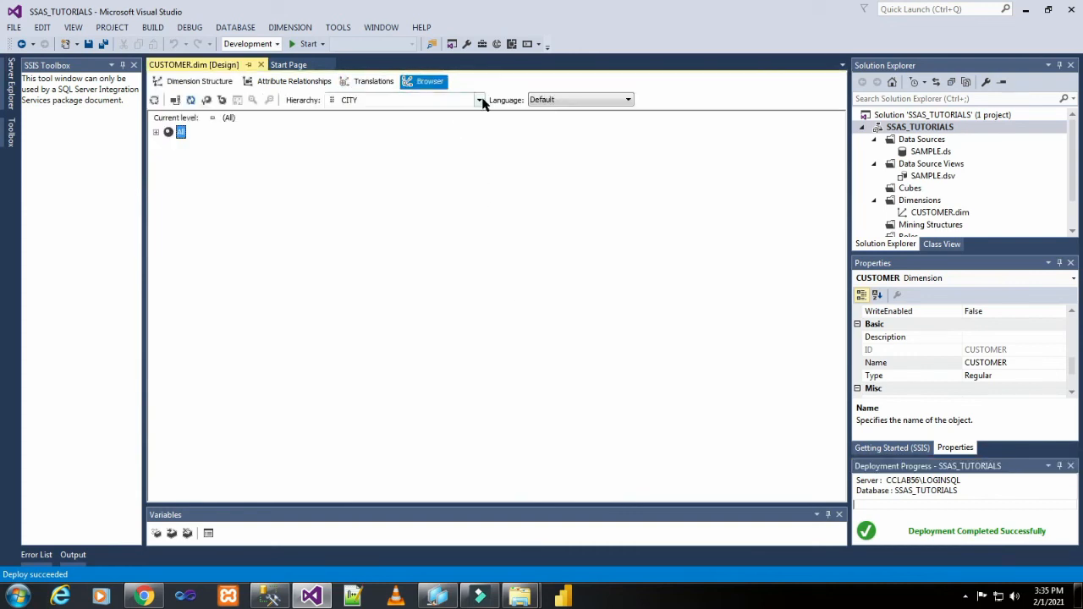
{"action": "left_click", "coordinate": [480, 100]}
{"action": "left_click", "coordinate": [406, 113]}
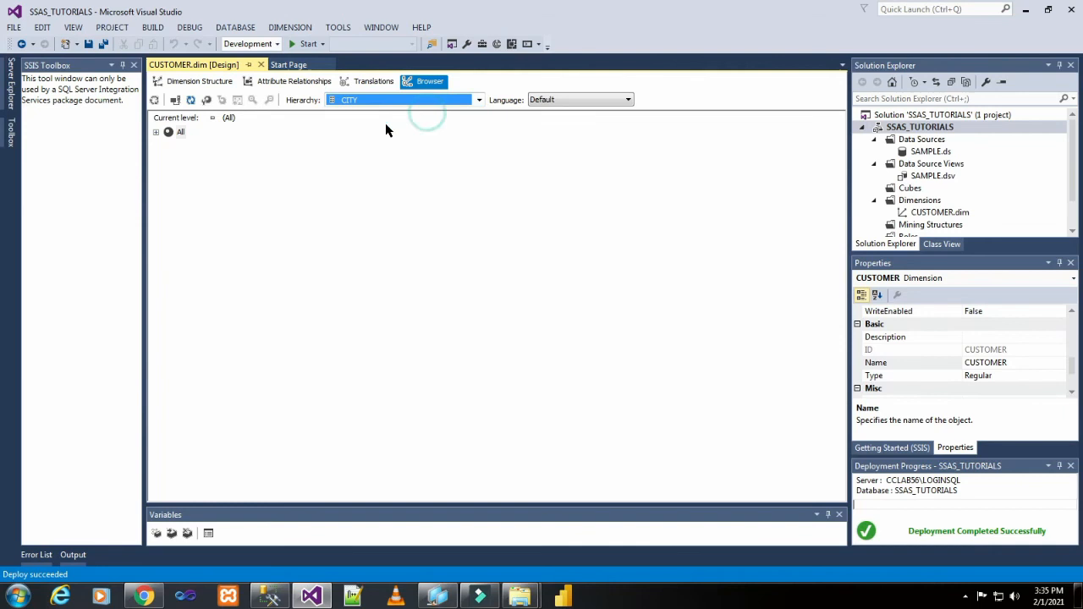
{"action": "left_click", "coordinate": [156, 133]}
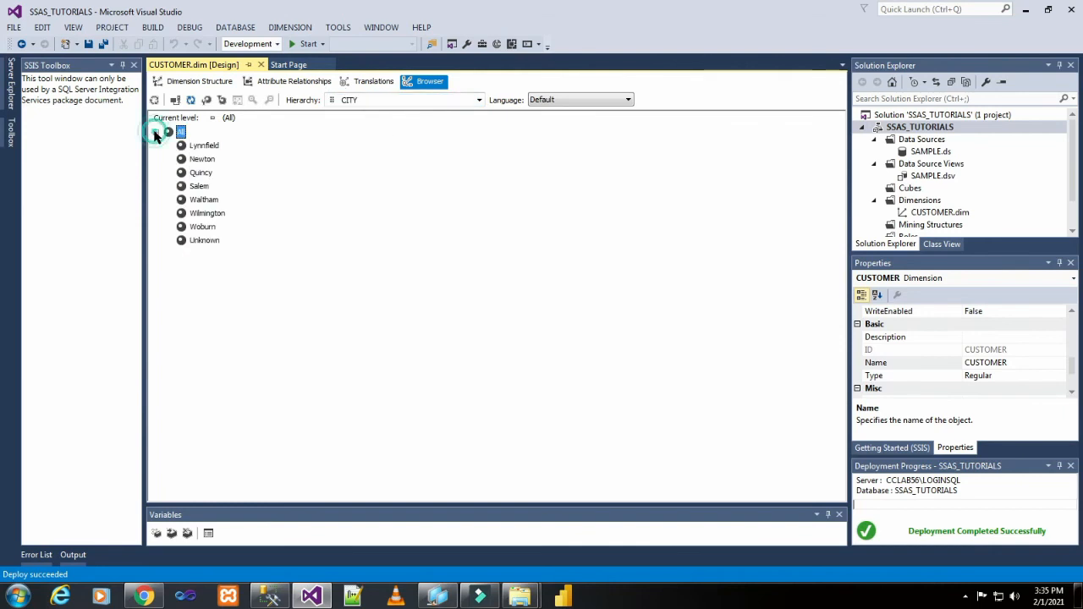
{"action": "left_click", "coordinate": [479, 100]}
{"action": "left_click", "coordinate": [344, 125]}
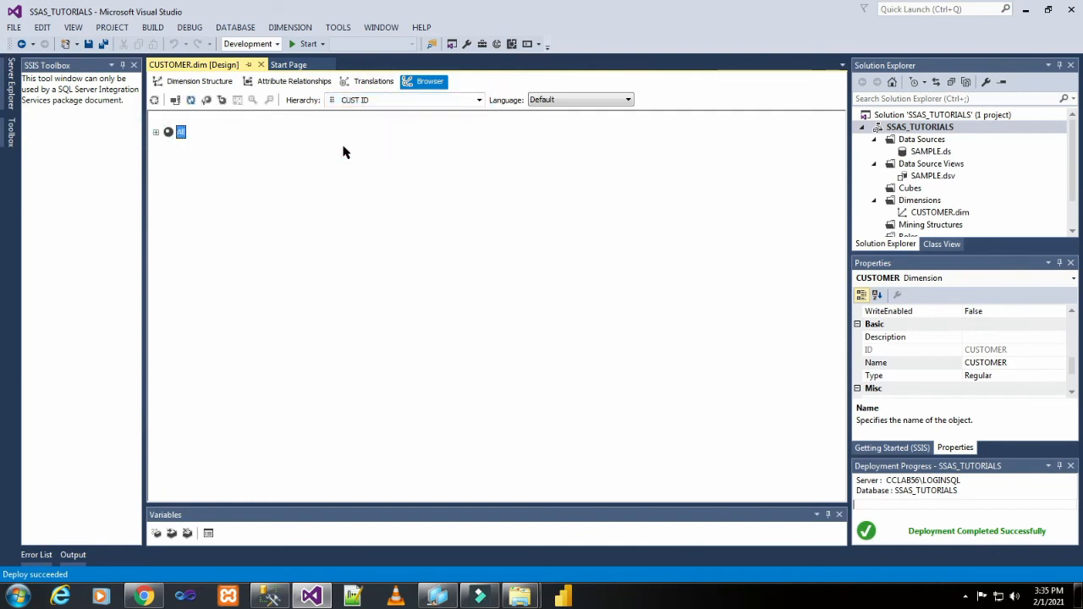
{"action": "left_click", "coordinate": [156, 133]}
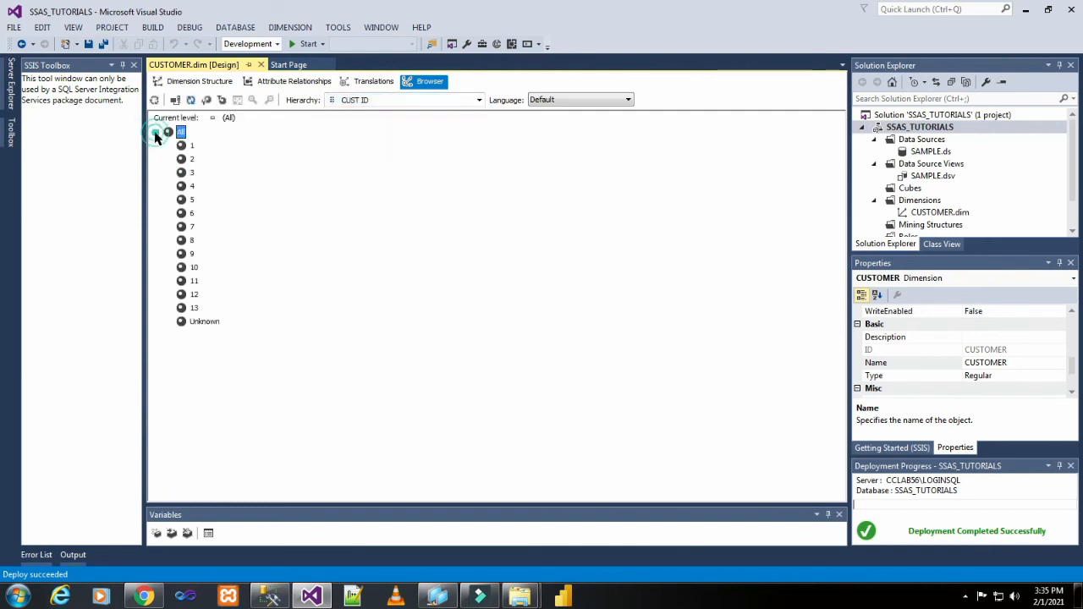
Browse the members of the POSTAL CODE and STATE hierarchies and compare them with the dimension structure
{"action": "left_click", "coordinate": [479, 100]}
{"action": "left_click", "coordinate": [429, 138]}
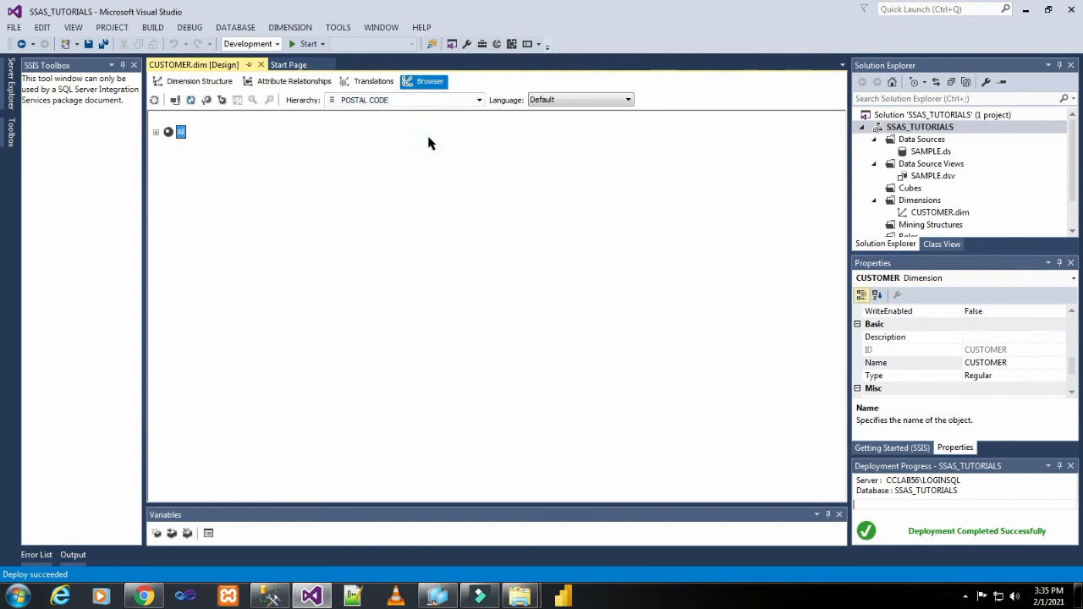
{"action": "left_click", "coordinate": [155, 133]}
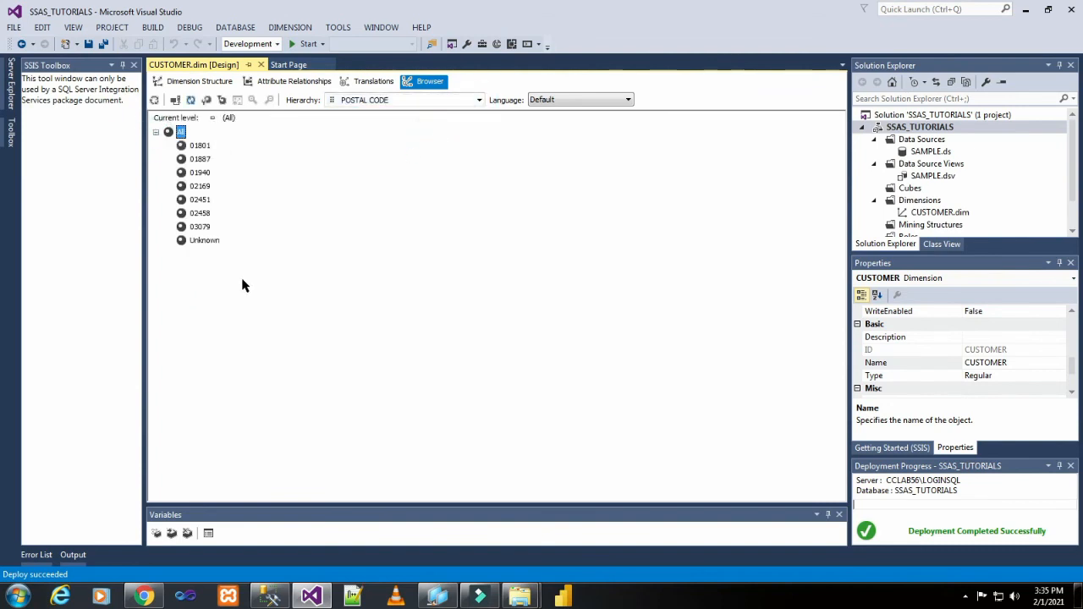
{"action": "left_click", "coordinate": [479, 99]}
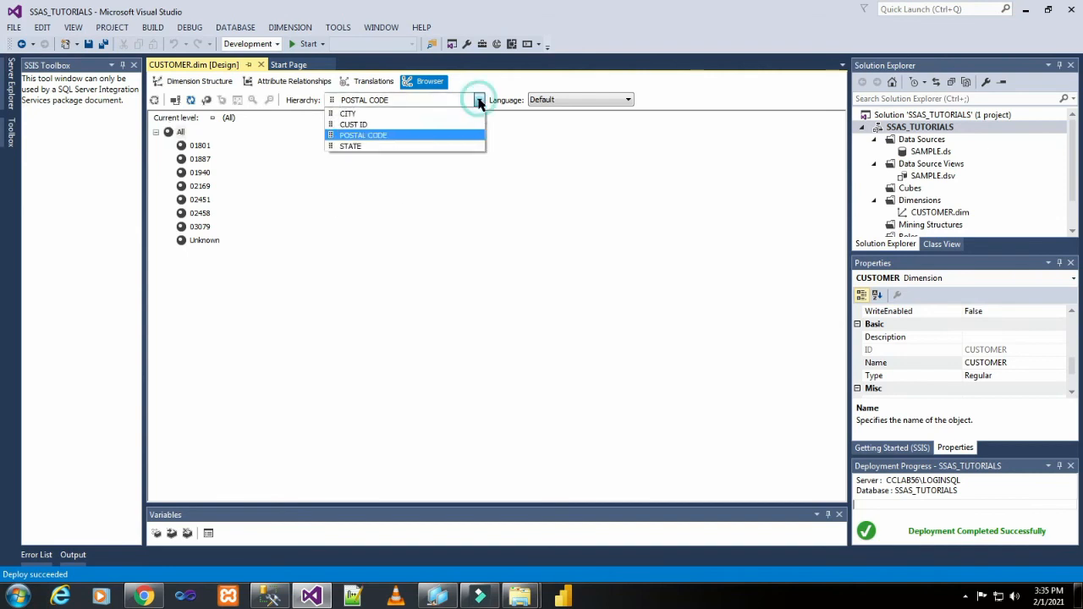
{"action": "left_click", "coordinate": [429, 144]}
{"action": "left_click", "coordinate": [157, 132]}
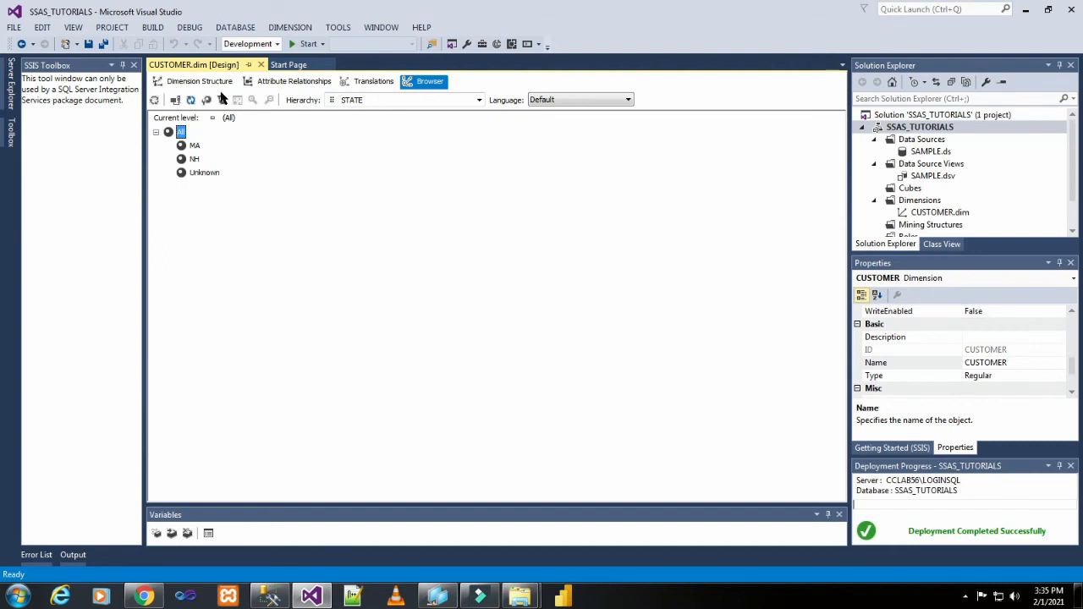
{"action": "left_click", "coordinate": [191, 80]}
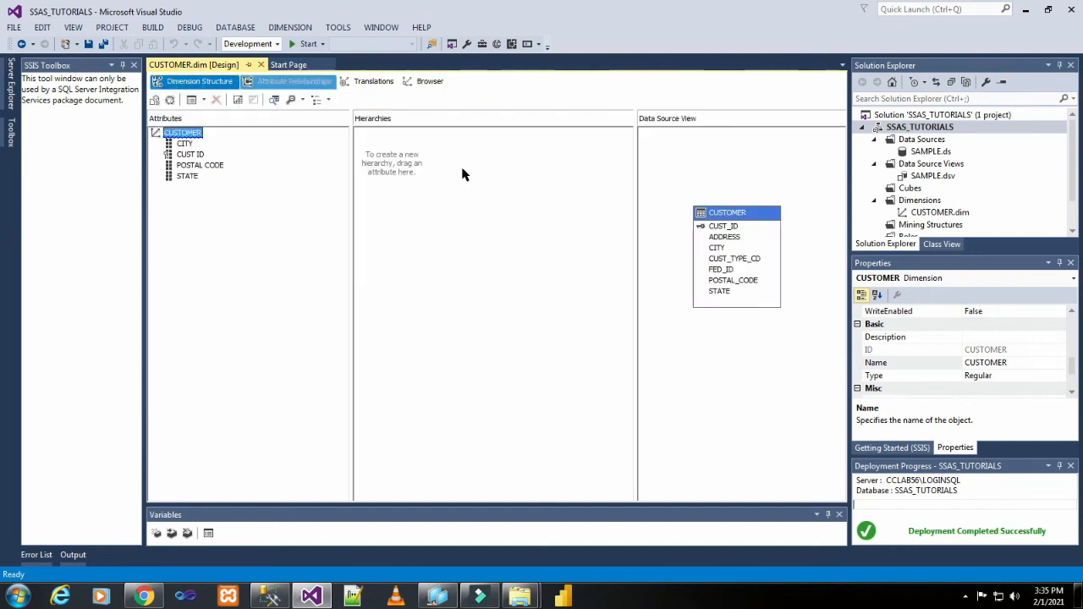
{"action": "left_click", "coordinate": [413, 81]}
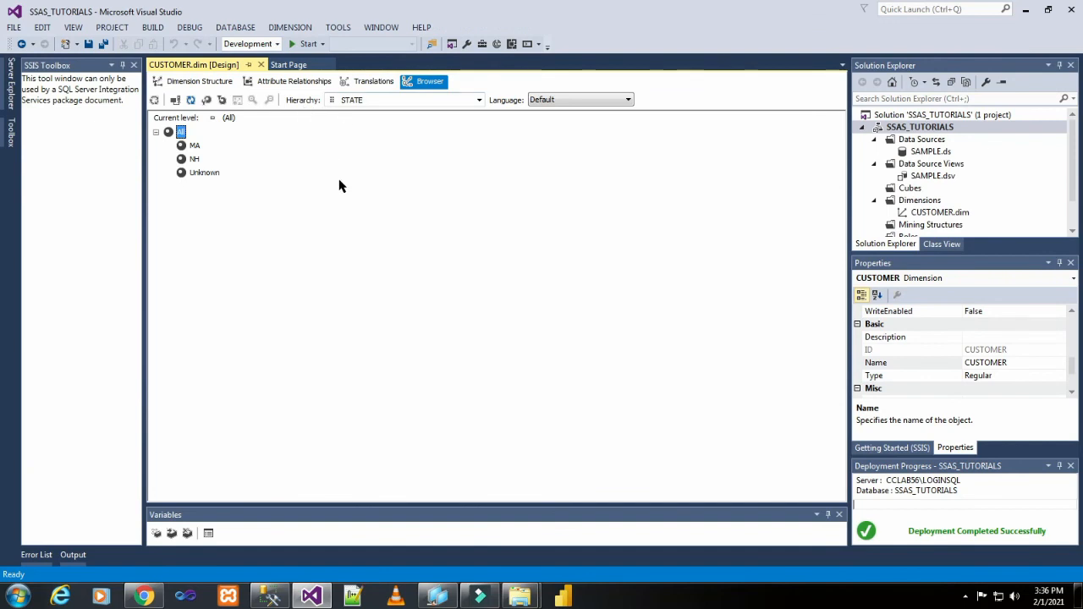
Create two separate hierarchies in the CUSTOMER dimension, one from CITY and one from STATE, and redeploy the project
{"action": "left_click", "coordinate": [214, 81]}
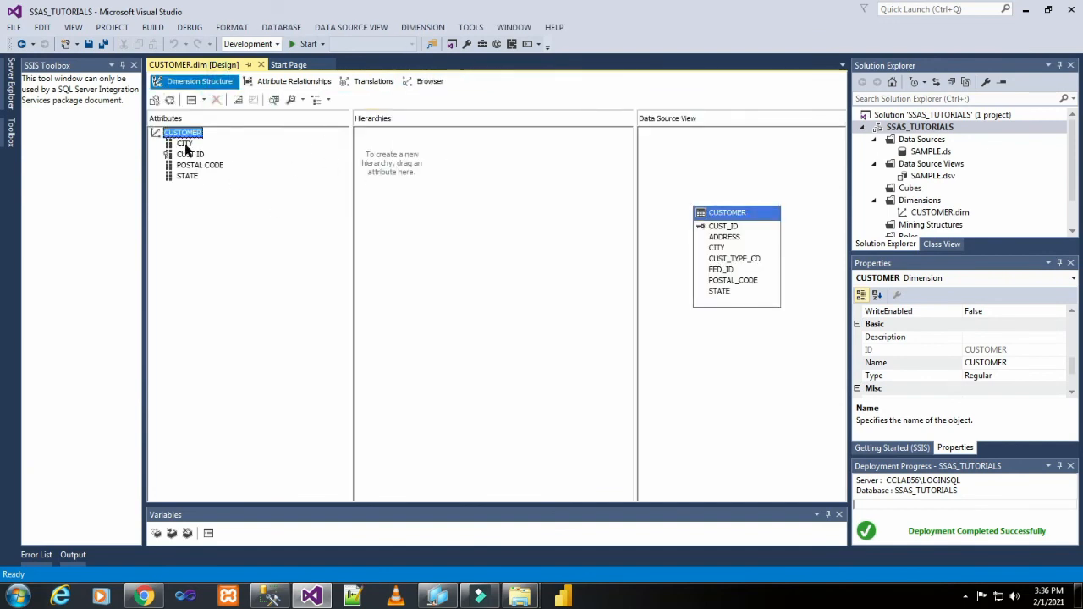
{"action": "left_click_drag", "start_coordinate": [183, 146], "coordinate": [387, 172]}
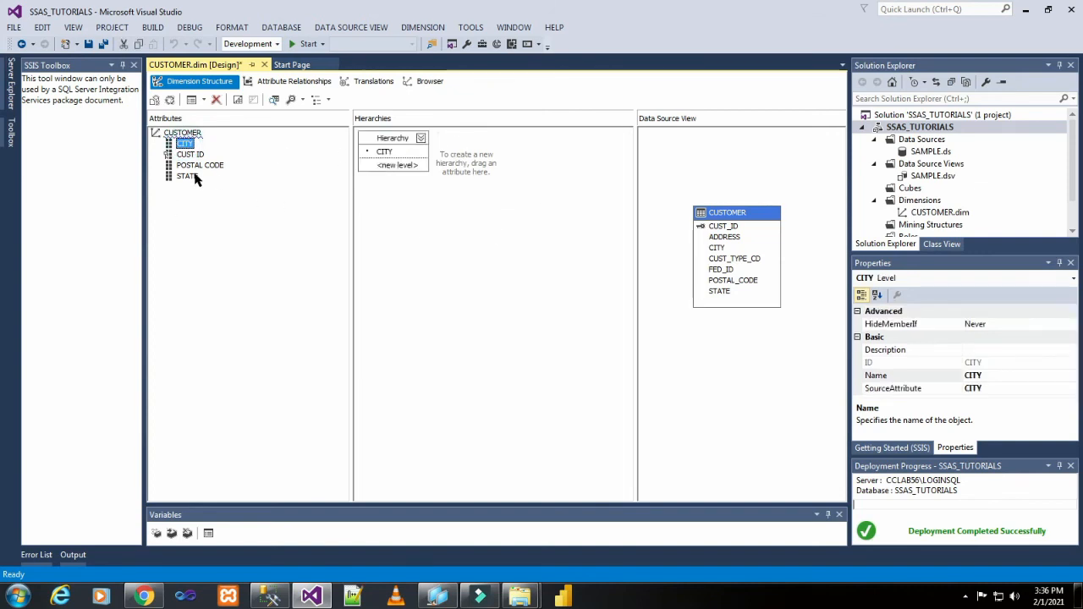
{"action": "left_click_drag", "start_coordinate": [188, 177], "coordinate": [473, 147]}
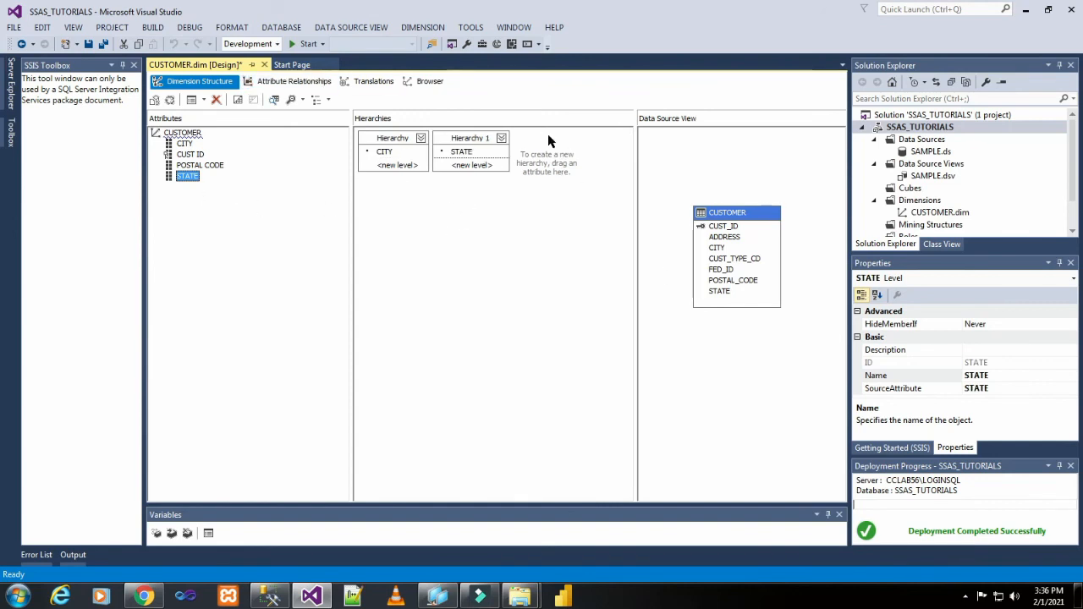
{"action": "left_click", "coordinate": [405, 141]}
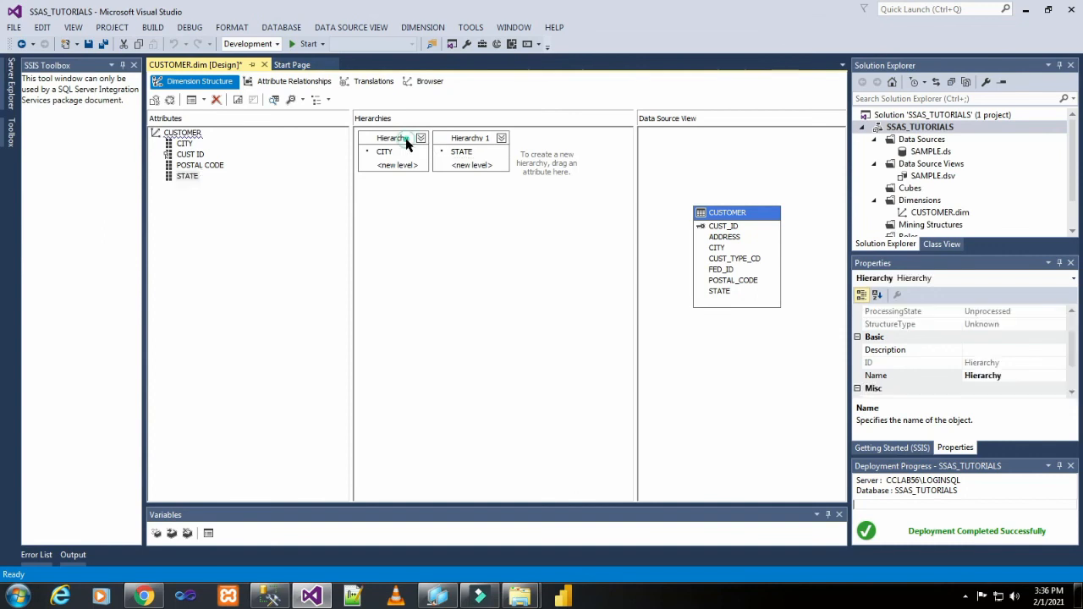
{"action": "left_click", "coordinate": [467, 140]}
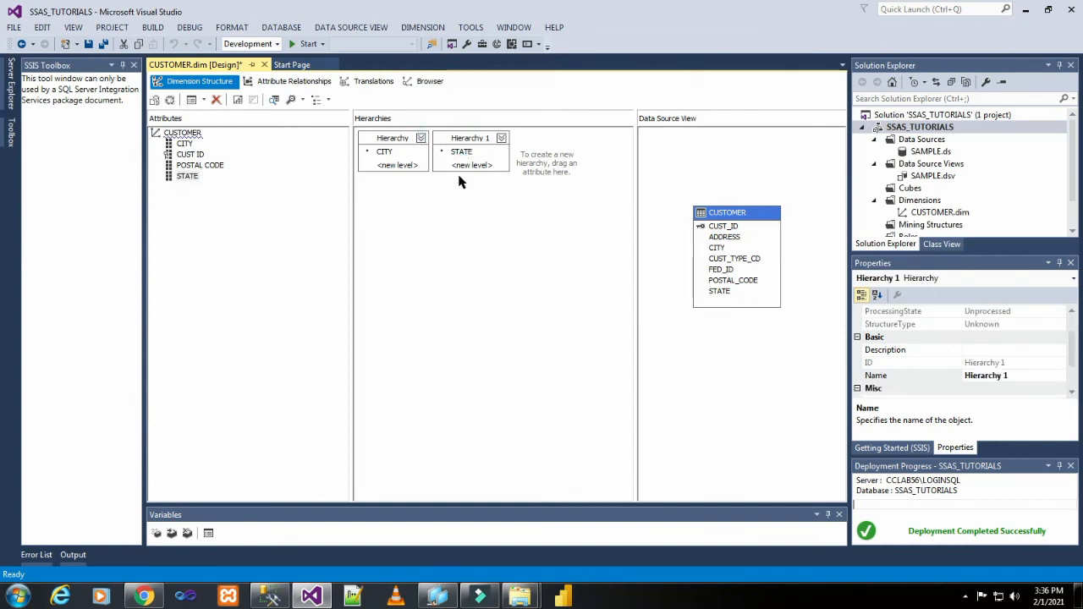
{"action": "left_click", "coordinate": [297, 50]}
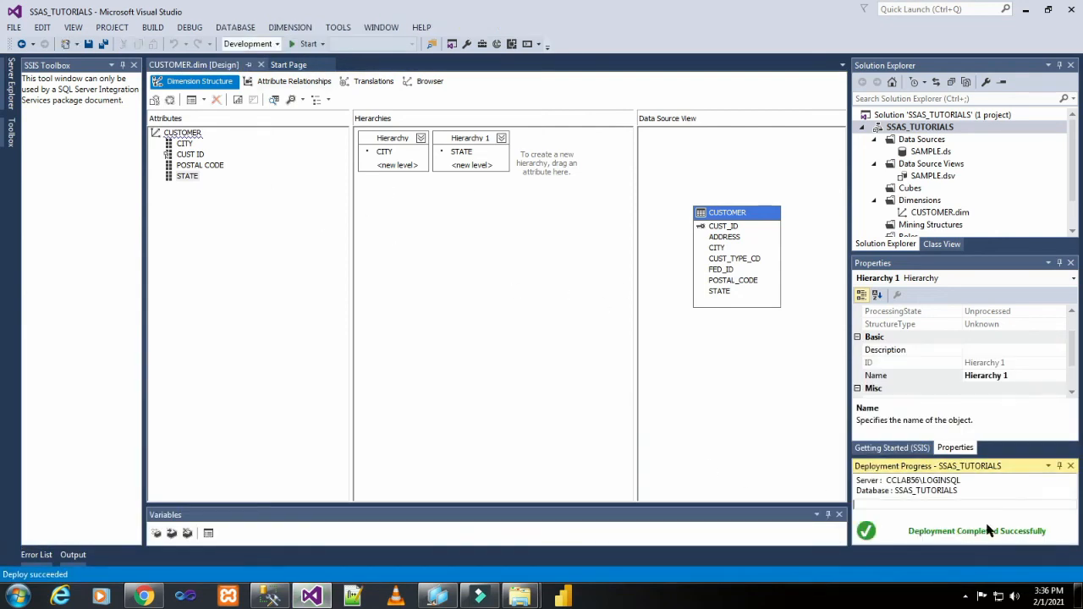
{"action": "left_click", "coordinate": [544, 312]}
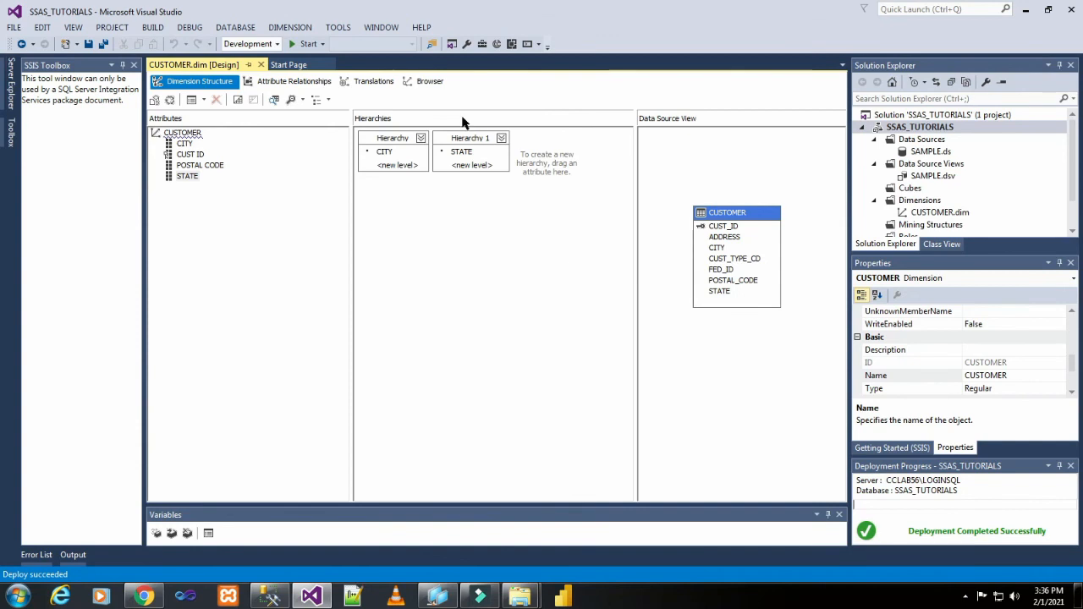
Check which hierarchies are available for browsing in the CUSTOMER dimension
{"action": "left_click", "coordinate": [429, 83]}
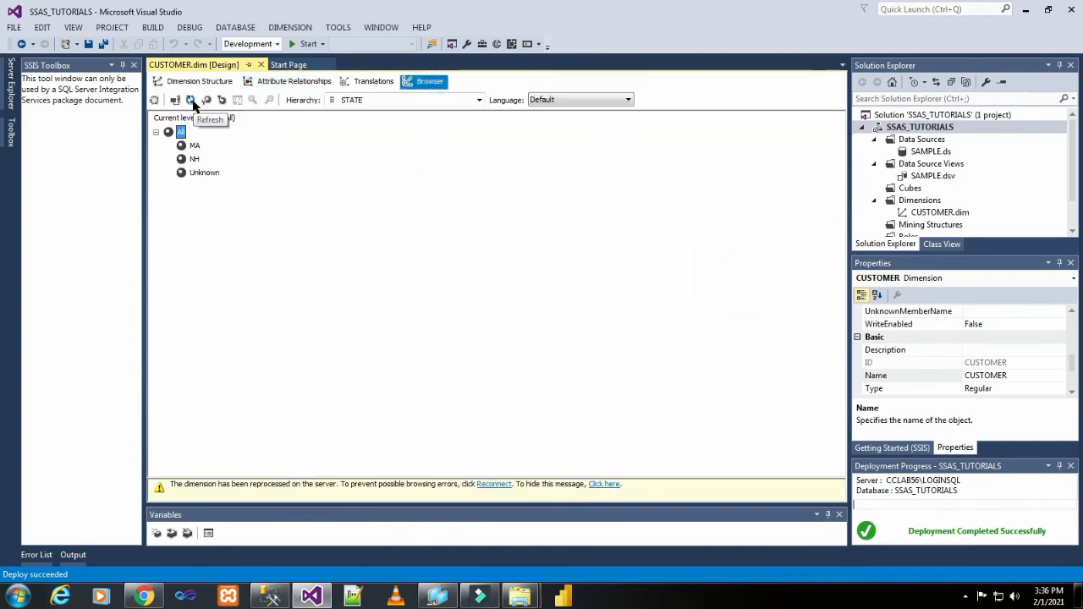
{"action": "left_click", "coordinate": [477, 100]}
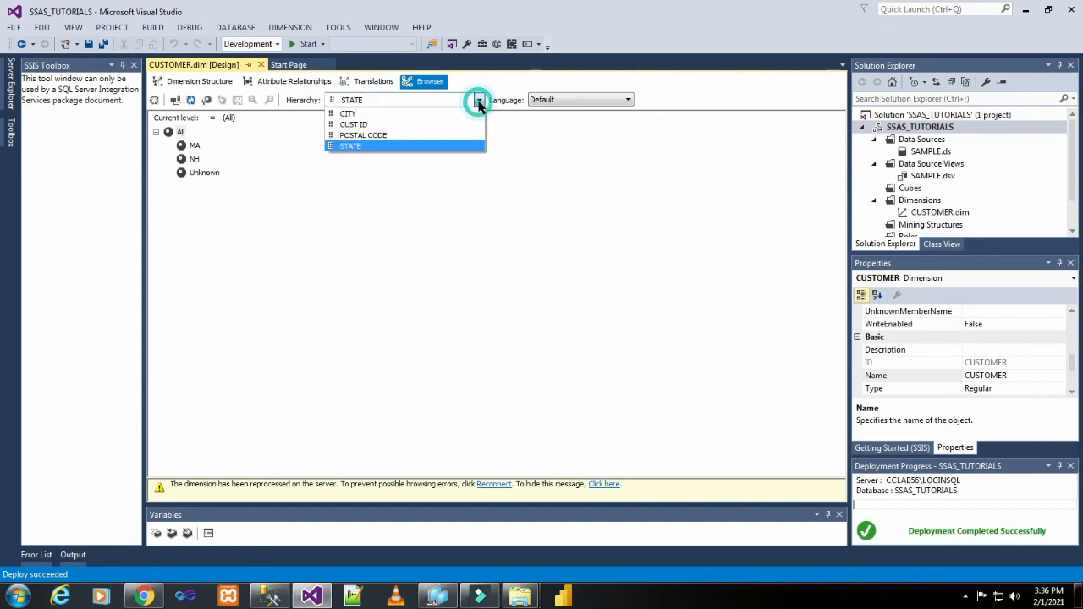
{"action": "left_click", "coordinate": [445, 237]}
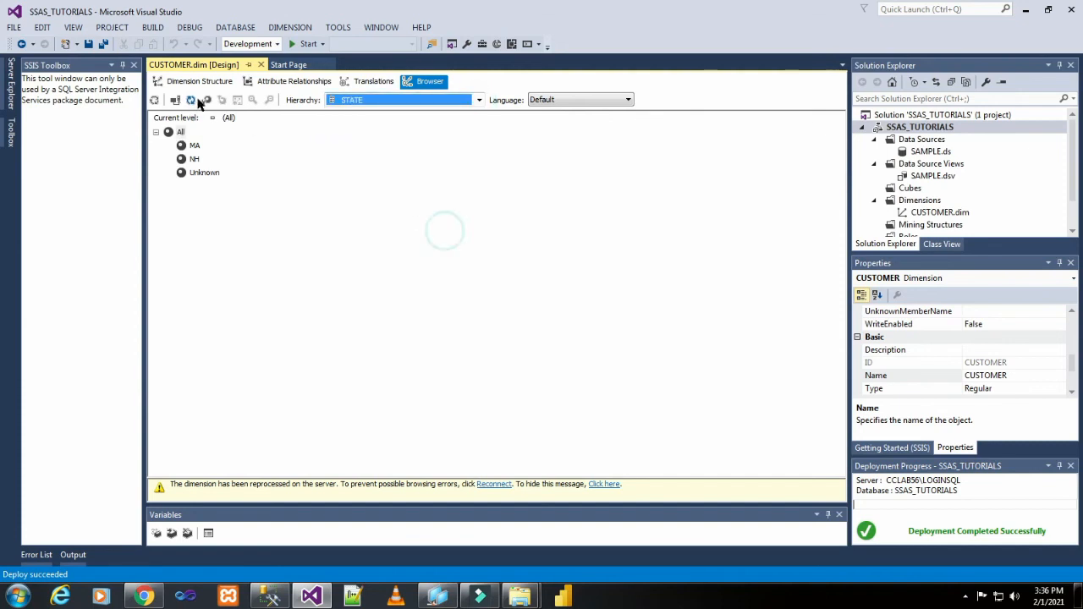
Process the CUSTOMER dimension with Process Update, and review the processing details for Hierarchy and Hierarchy 1
{"action": "left_click", "coordinate": [155, 100]}
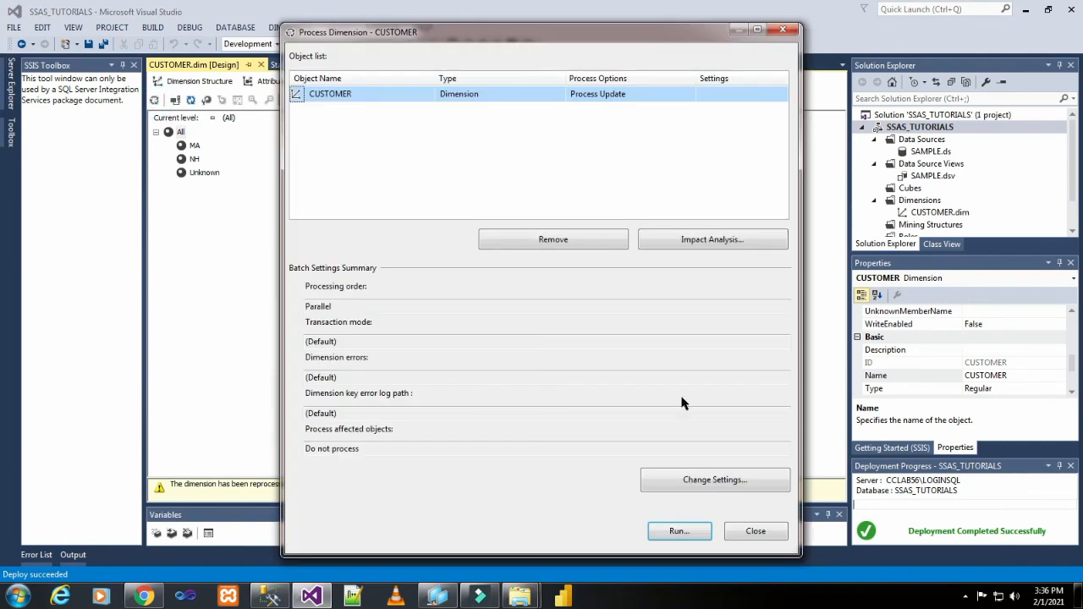
{"action": "left_click", "coordinate": [687, 532]}
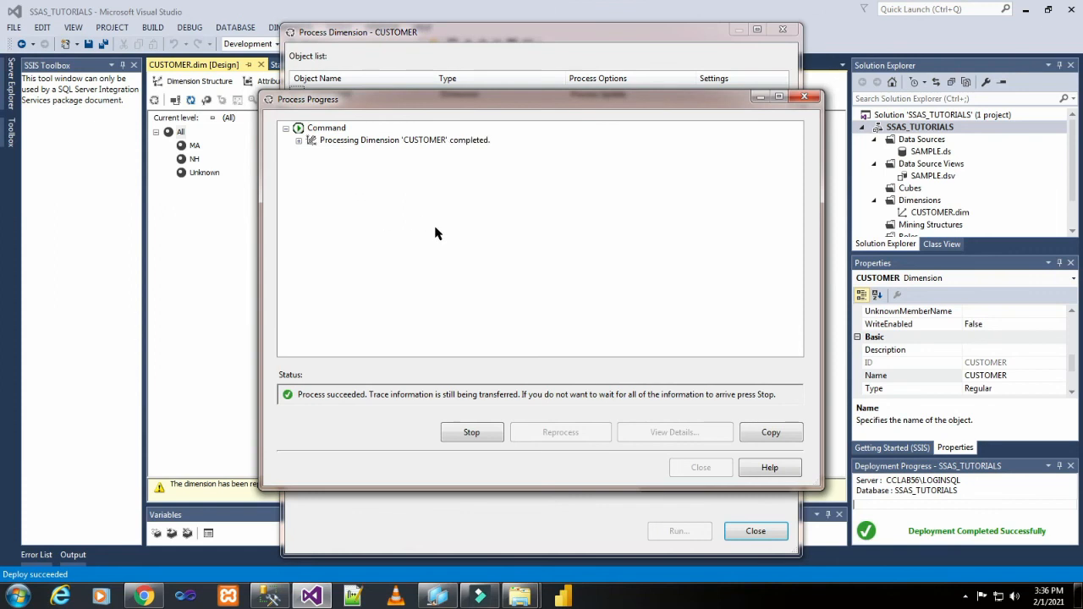
{"action": "left_click", "coordinate": [298, 141]}
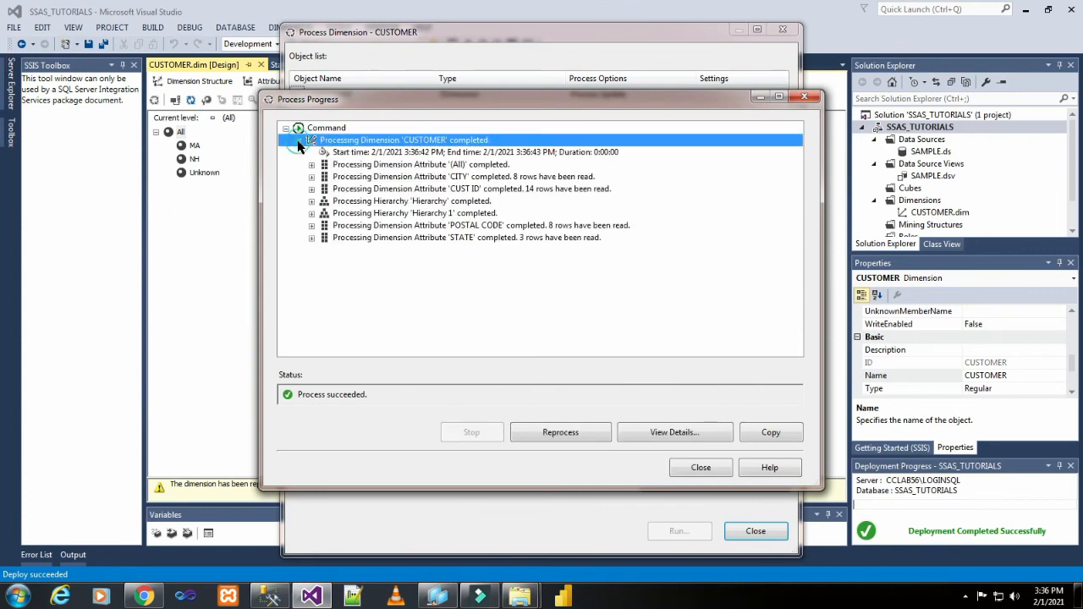
{"action": "left_click", "coordinate": [436, 201]}
{"action": "left_click", "coordinate": [427, 212]}
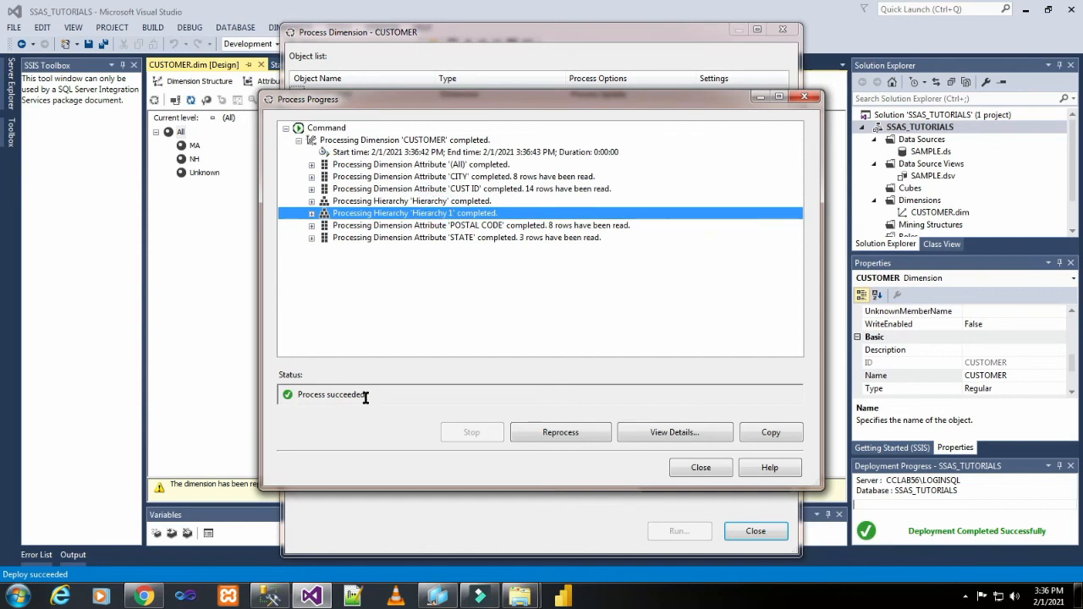
{"action": "left_click", "coordinate": [721, 473]}
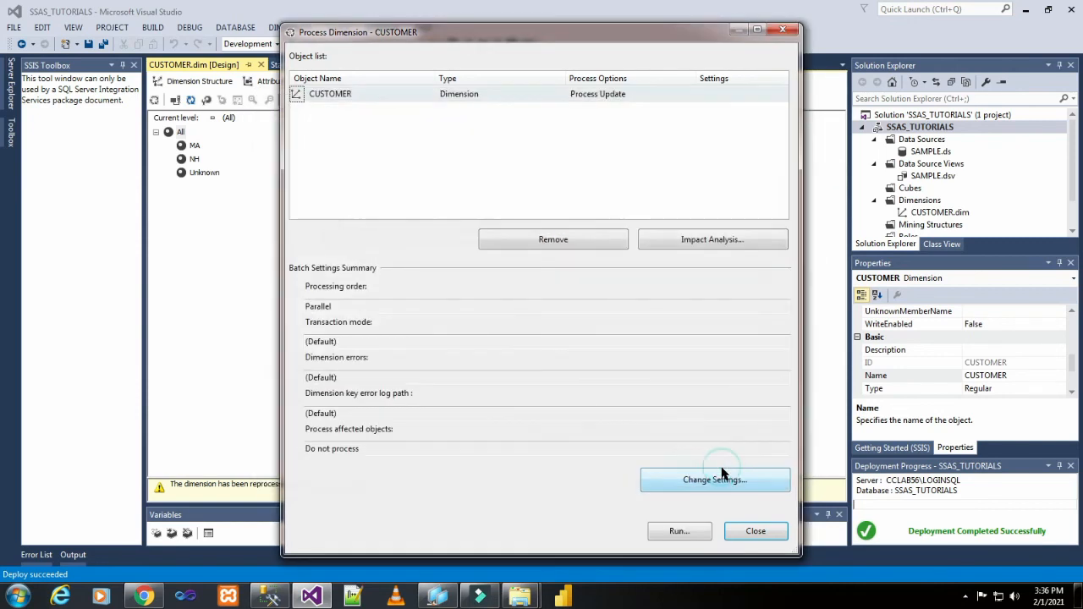
{"action": "left_click", "coordinate": [751, 530]}
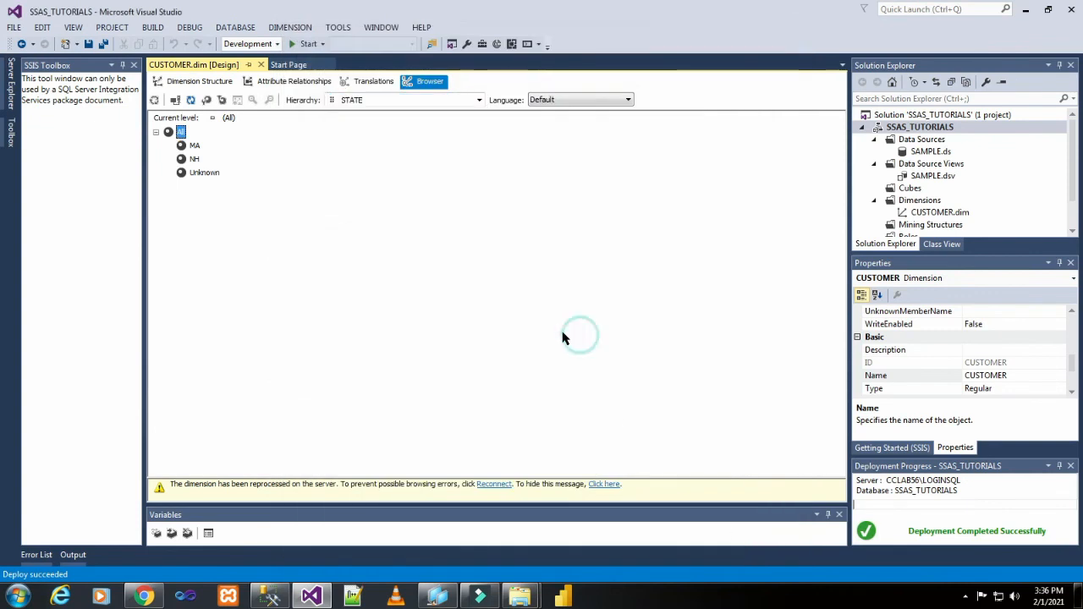
Reconnect the dimension browser to the server and browse the members under All in Hierarchy and Hierarchy 1
{"action": "left_click", "coordinate": [175, 100]}
{"action": "left_click", "coordinate": [479, 100]}
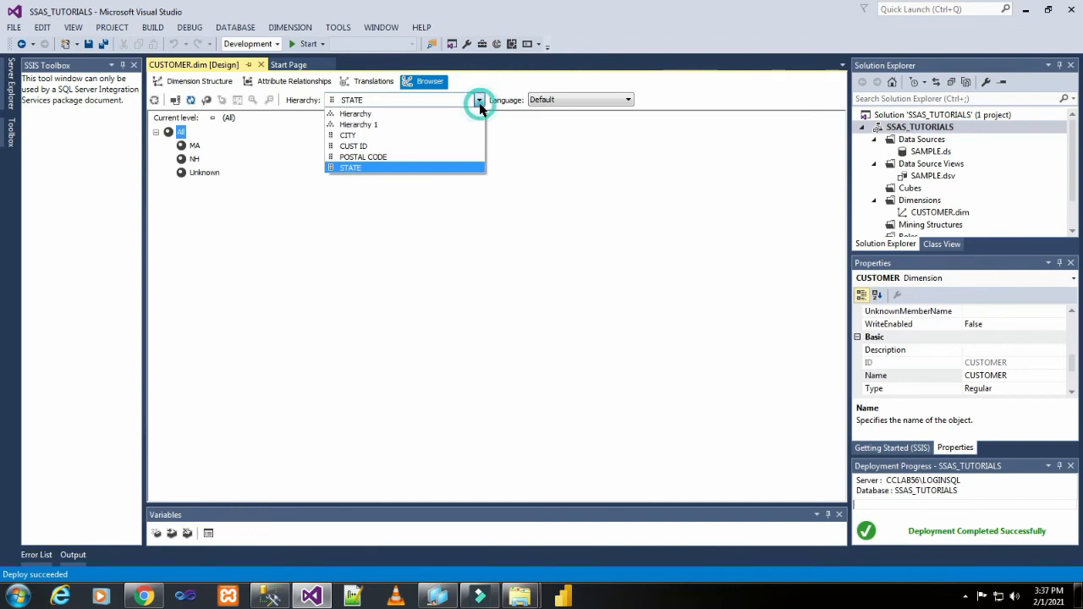
{"action": "left_click", "coordinate": [420, 115]}
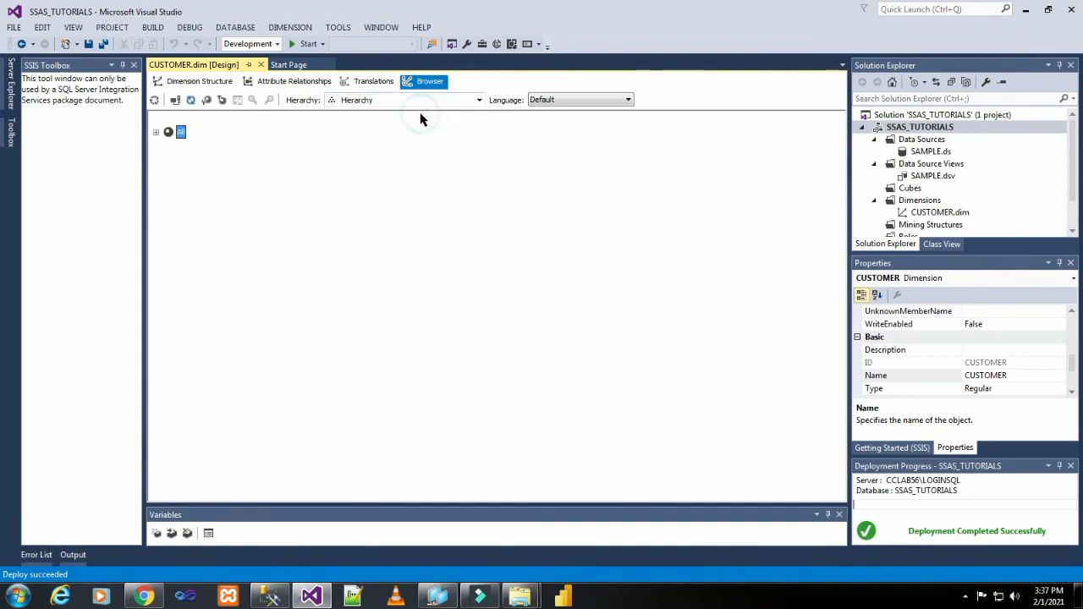
{"action": "left_click", "coordinate": [155, 133]}
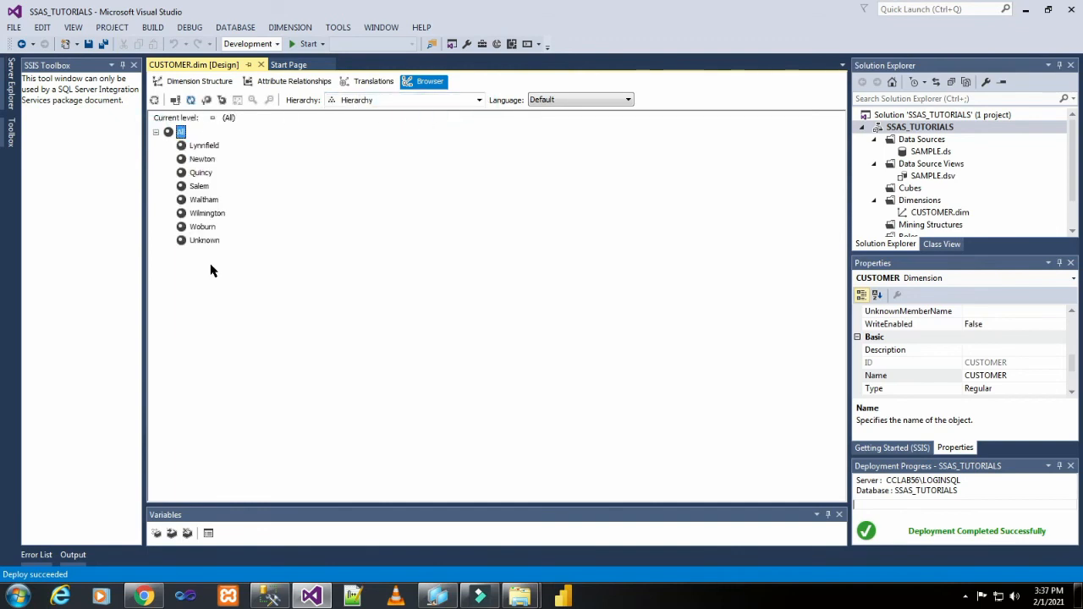
{"action": "left_click", "coordinate": [479, 100]}
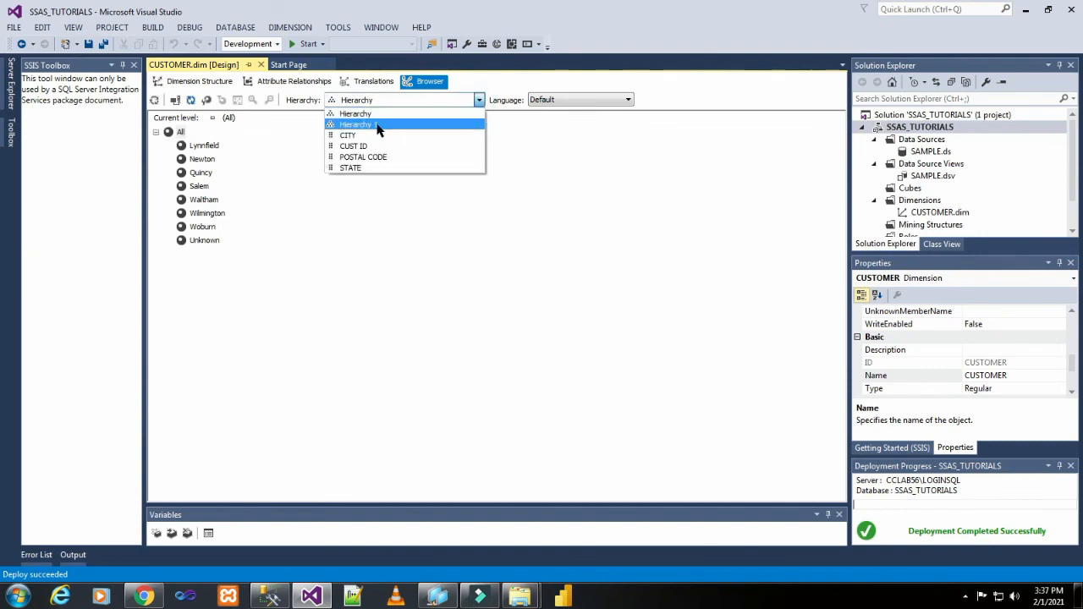
{"action": "left_click", "coordinate": [366, 126]}
{"action": "left_click", "coordinate": [155, 133]}
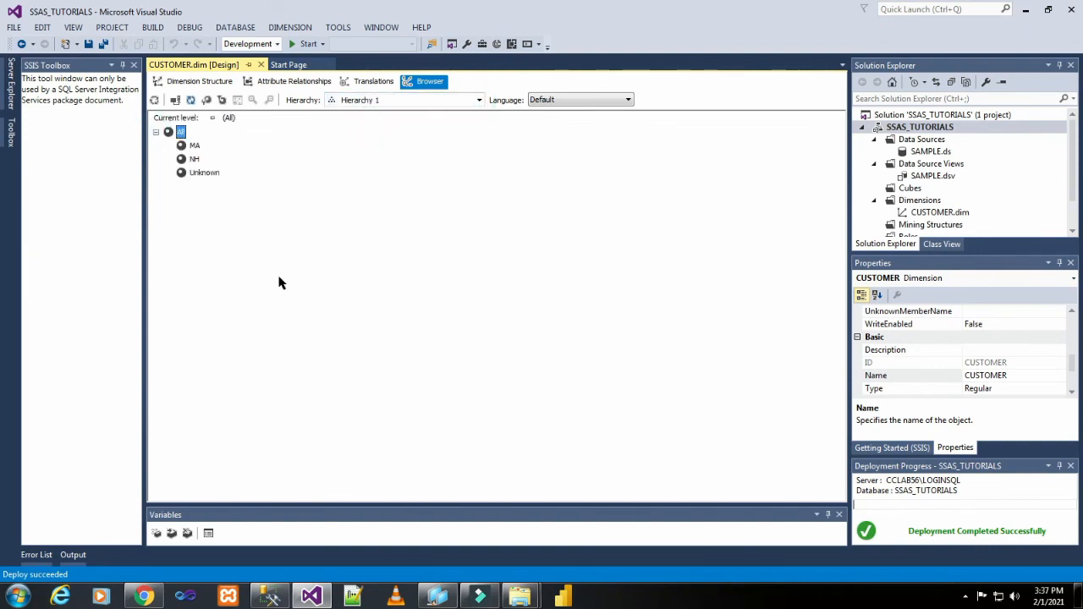